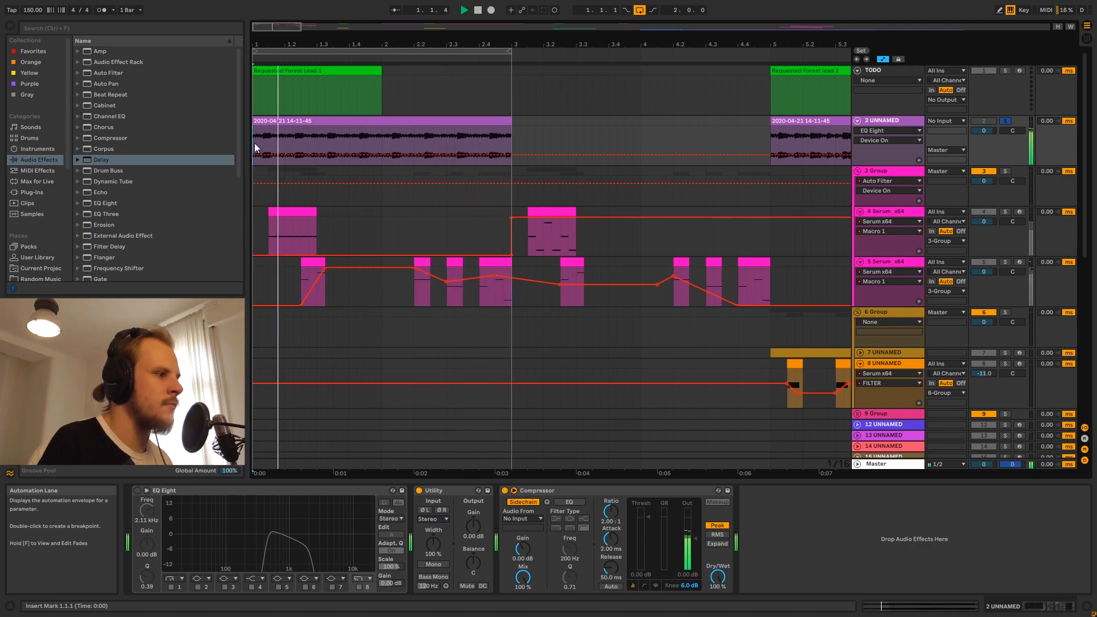
- Loop and play the first two beats of the first audio clip on 2 UNNAMED, and extend the loop back to bar 3
key(space)
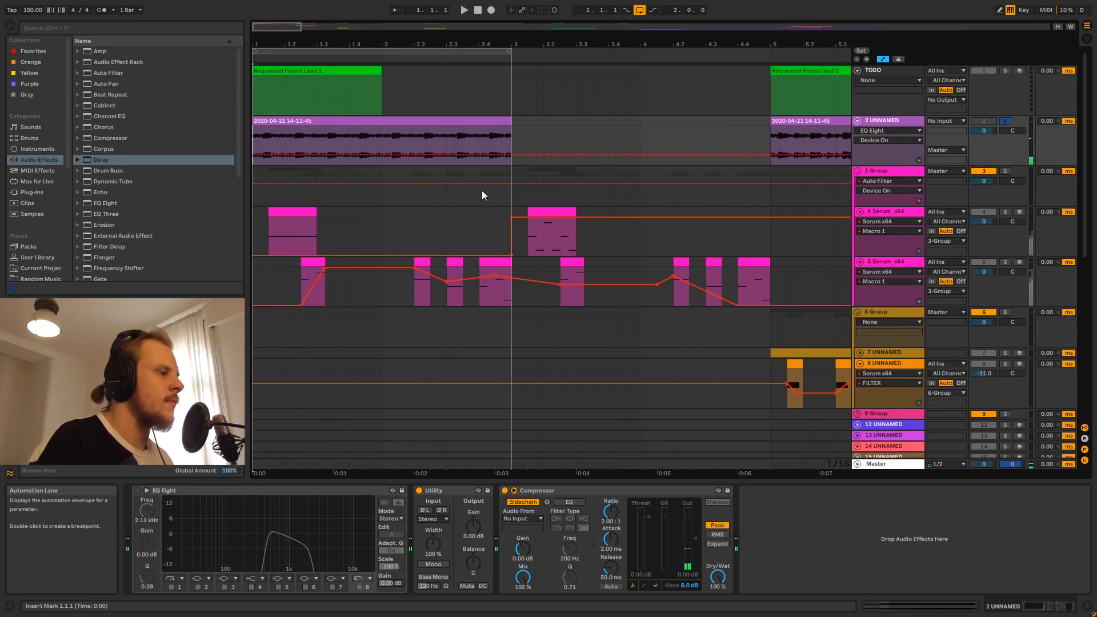
drag(277, 43, 277, 64)
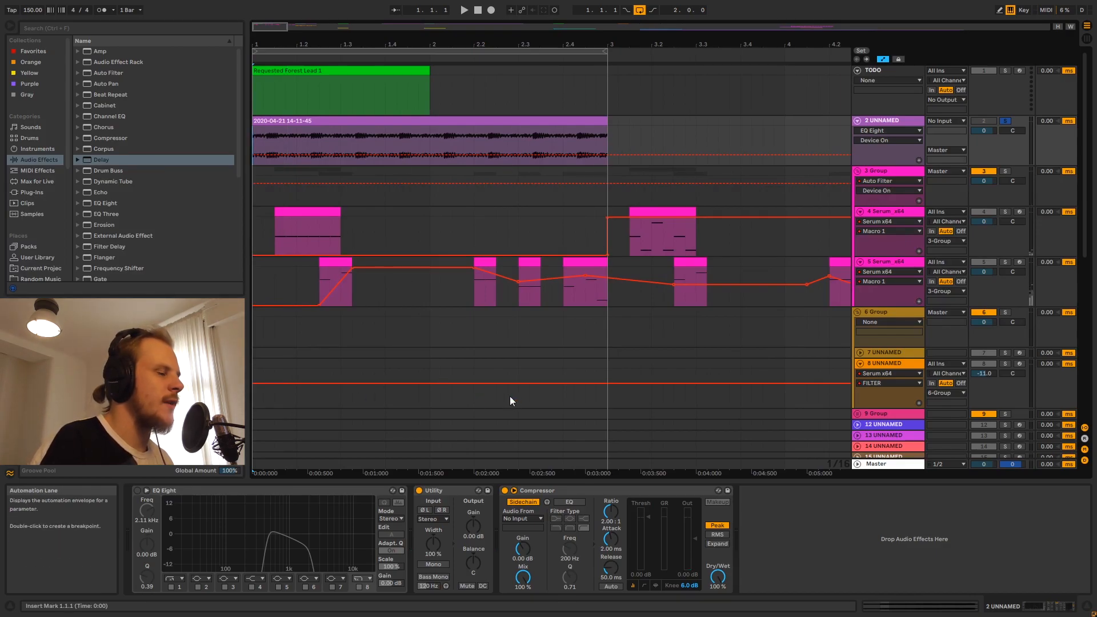
drag(257, 142, 337, 144)
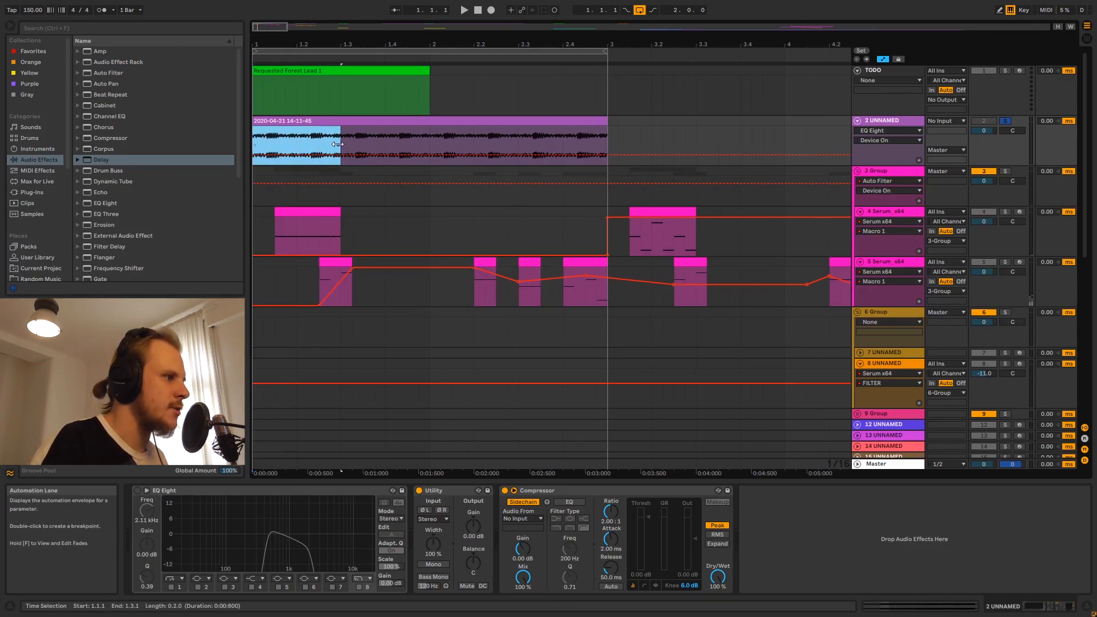
key(space)
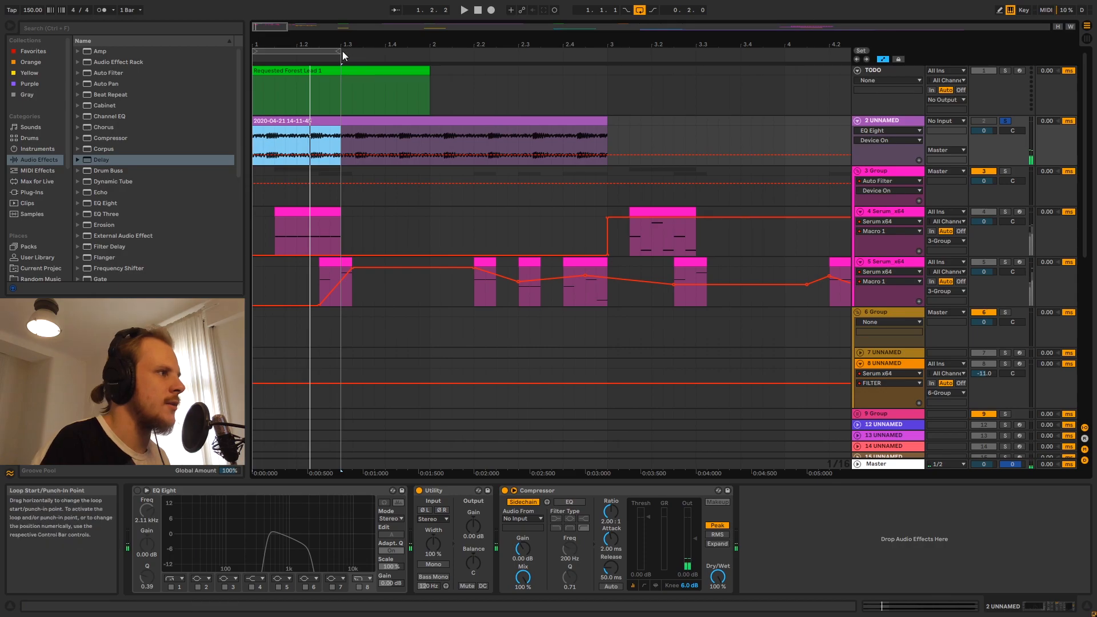
drag(342, 50, 607, 79)
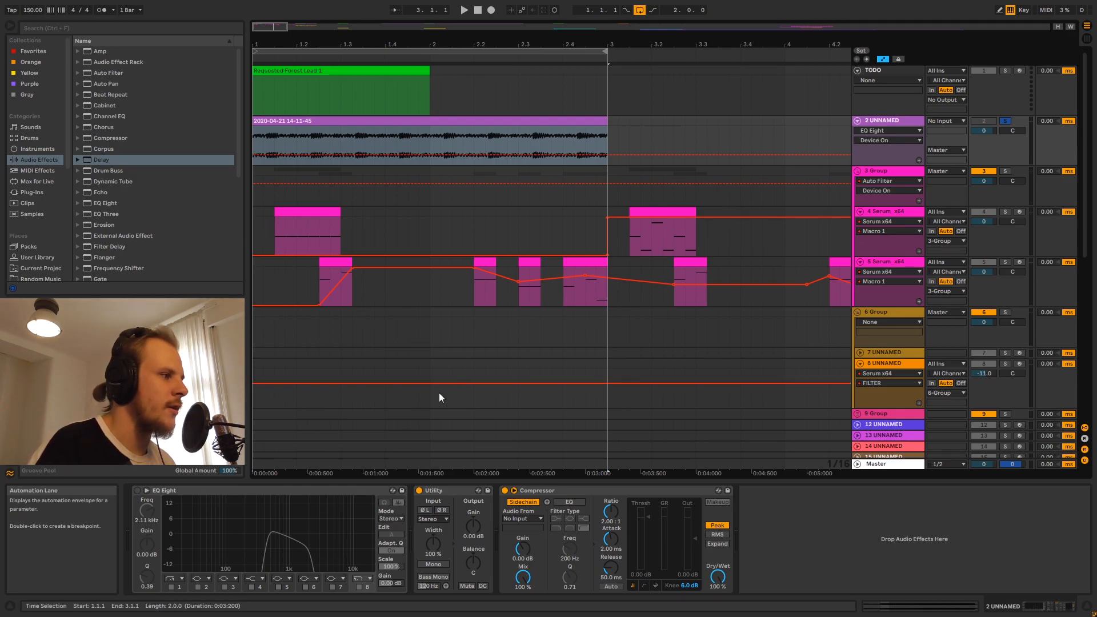
- Enable the EQ Eight on 2 UNNAMED and play the filtered audio clip from the start of bar 1
click(137, 490)
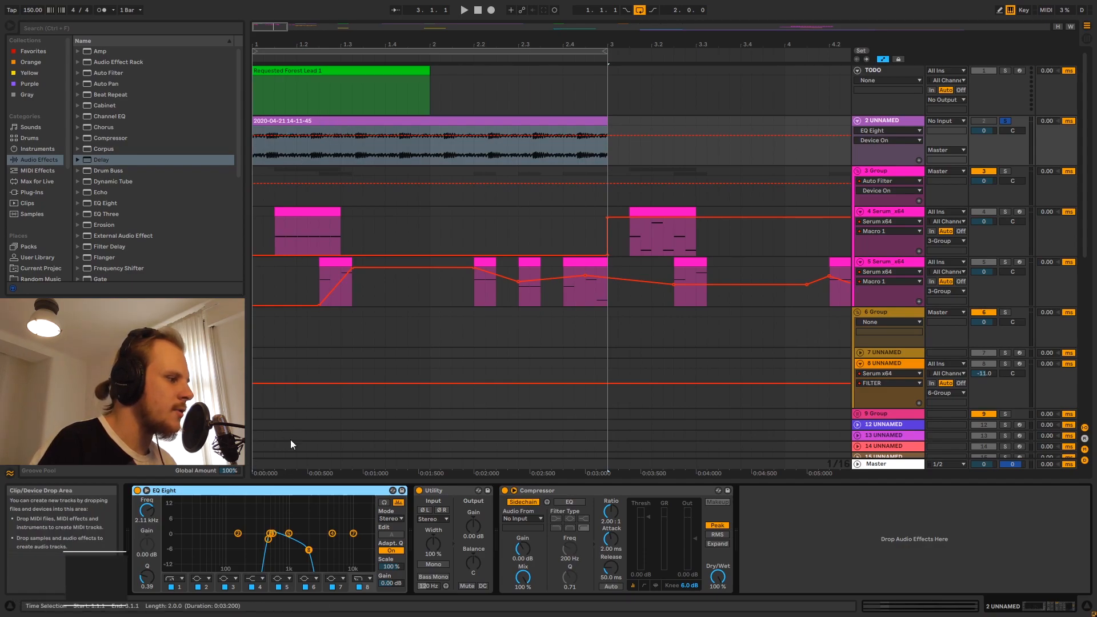
click(256, 152)
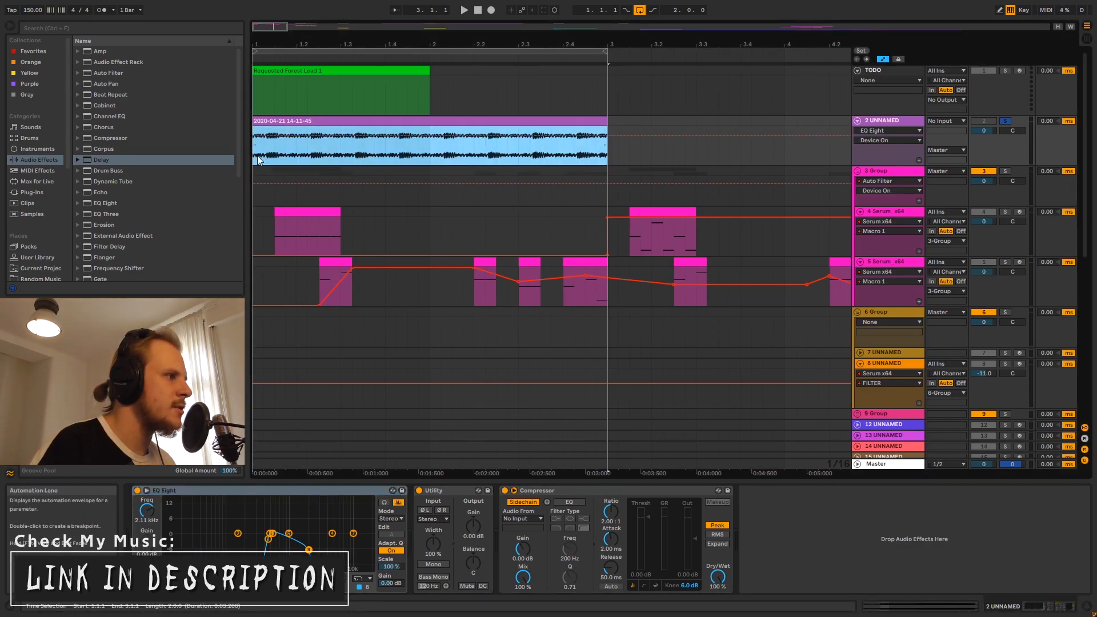
click(316, 179)
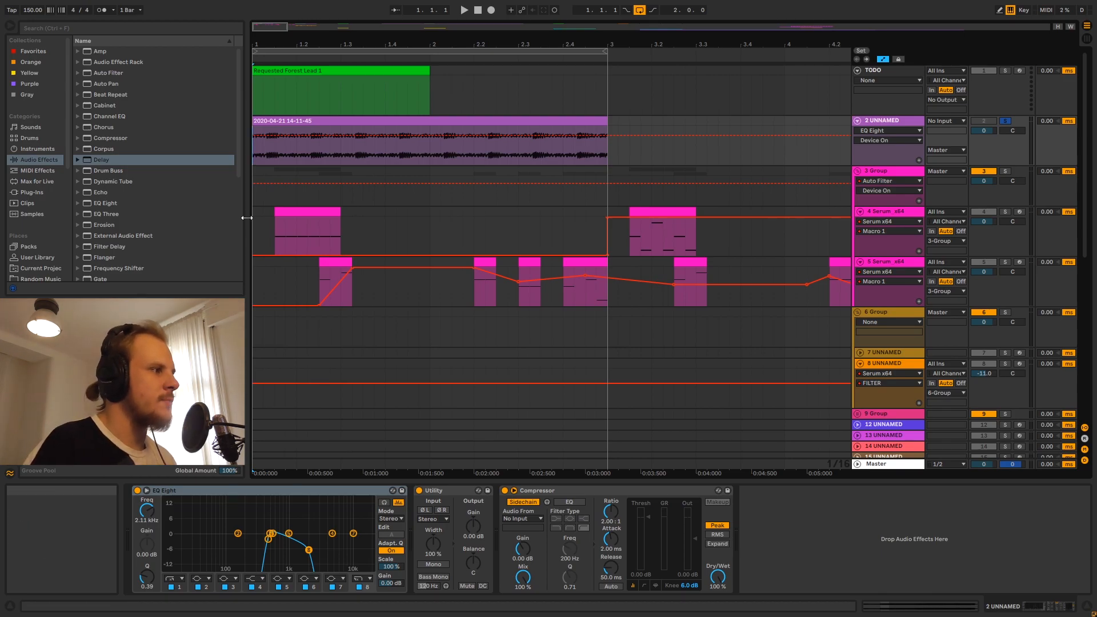
key(space)
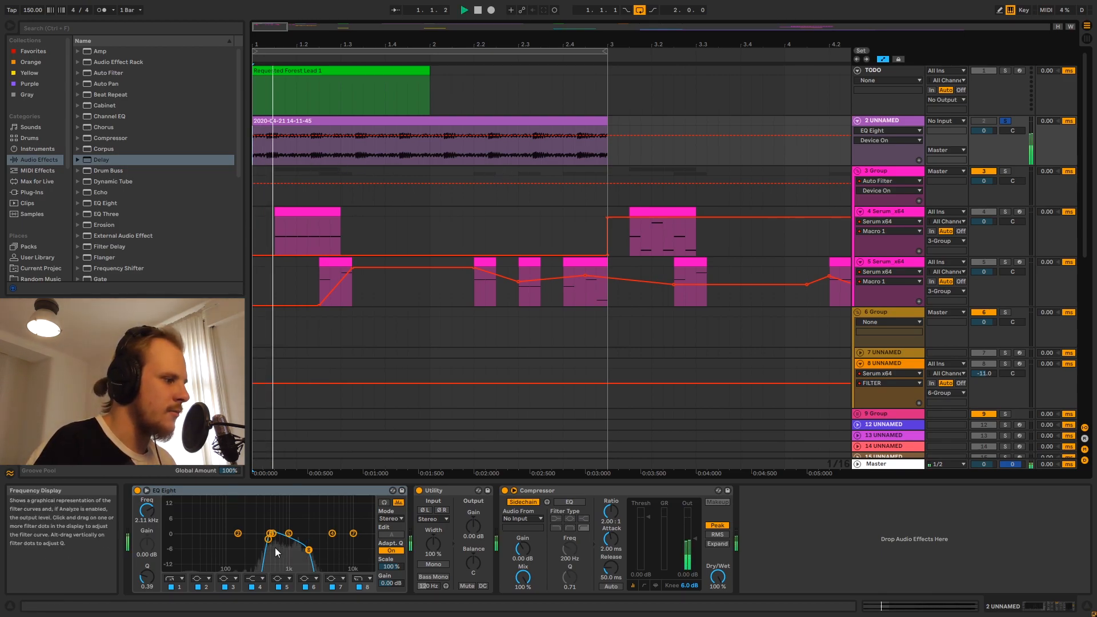
- Try shifting the EQ Eight band down, with its high cut at 1.09 kHz, and play the clip from the start
drag(268, 539, 292, 550)
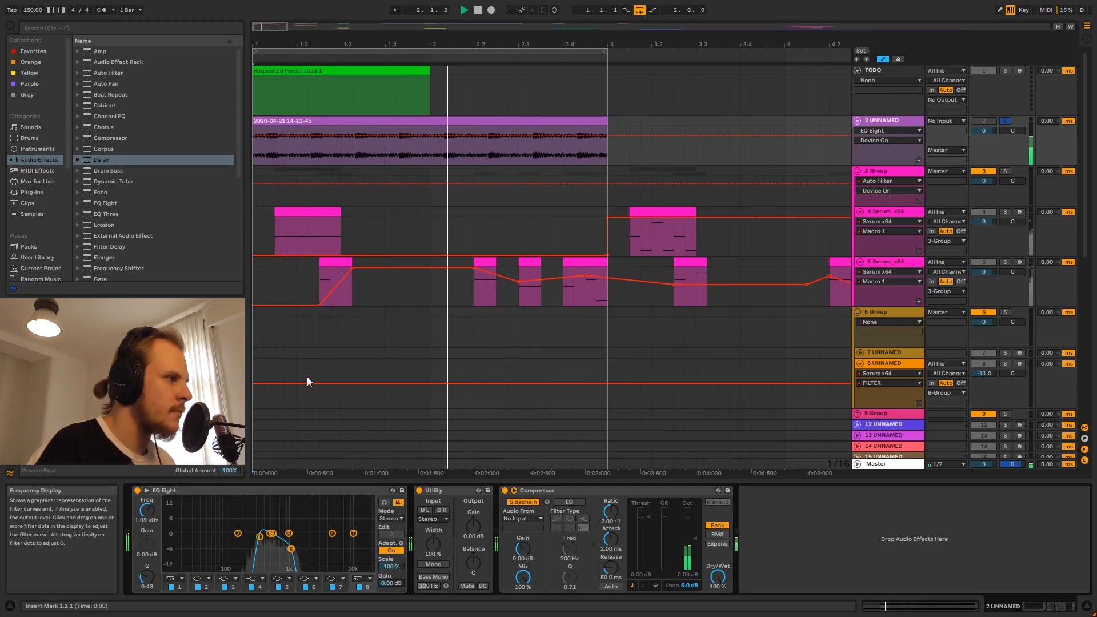
drag(254, 149, 341, 155)
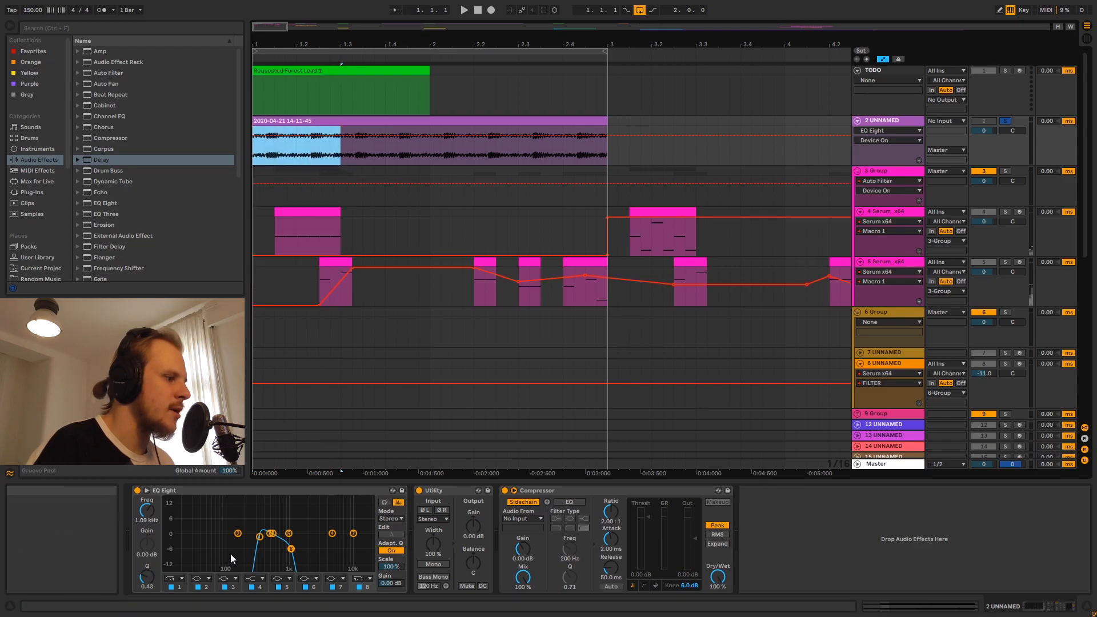
click(254, 150)
key(space)
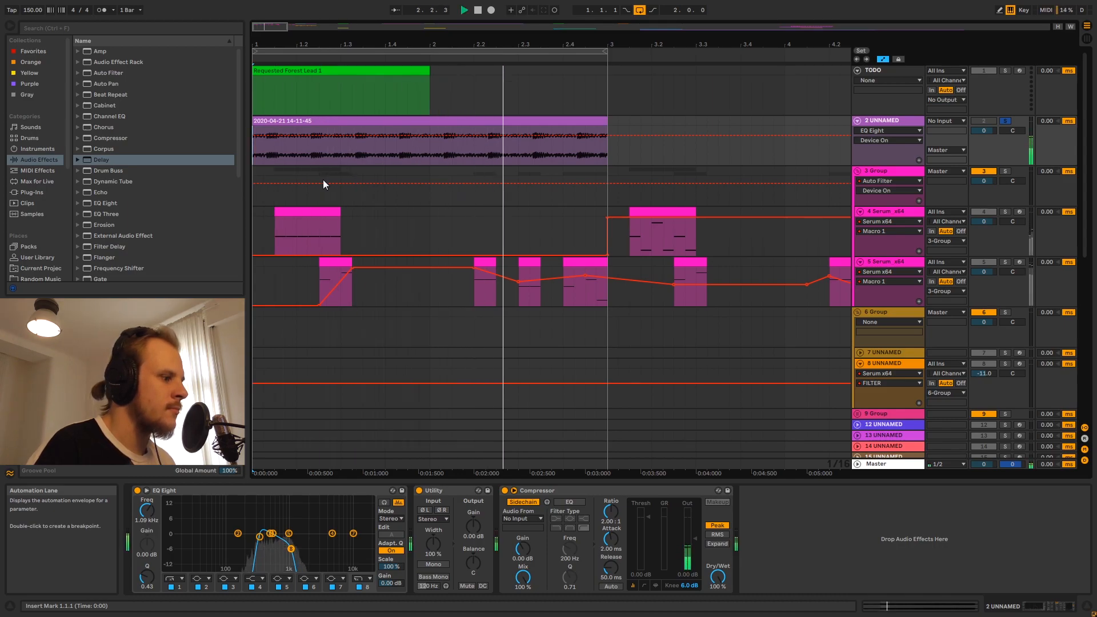
key(space)
- Raise the EQ Eight band's high cut to just under 6 kHz and play the clip from the start
drag(292, 550, 330, 549)
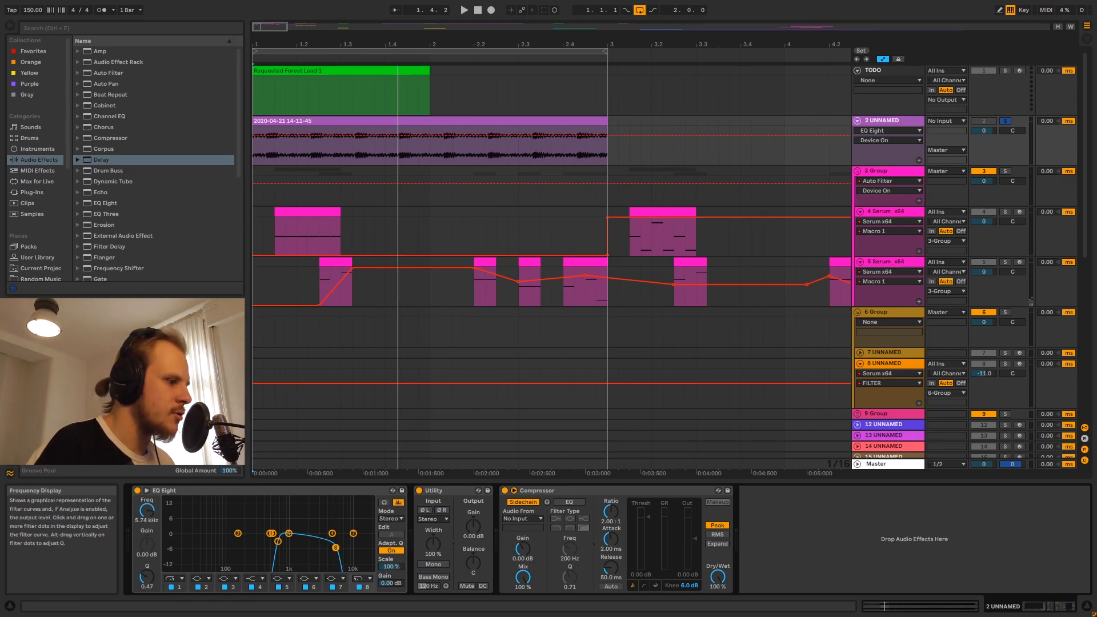
click(256, 146)
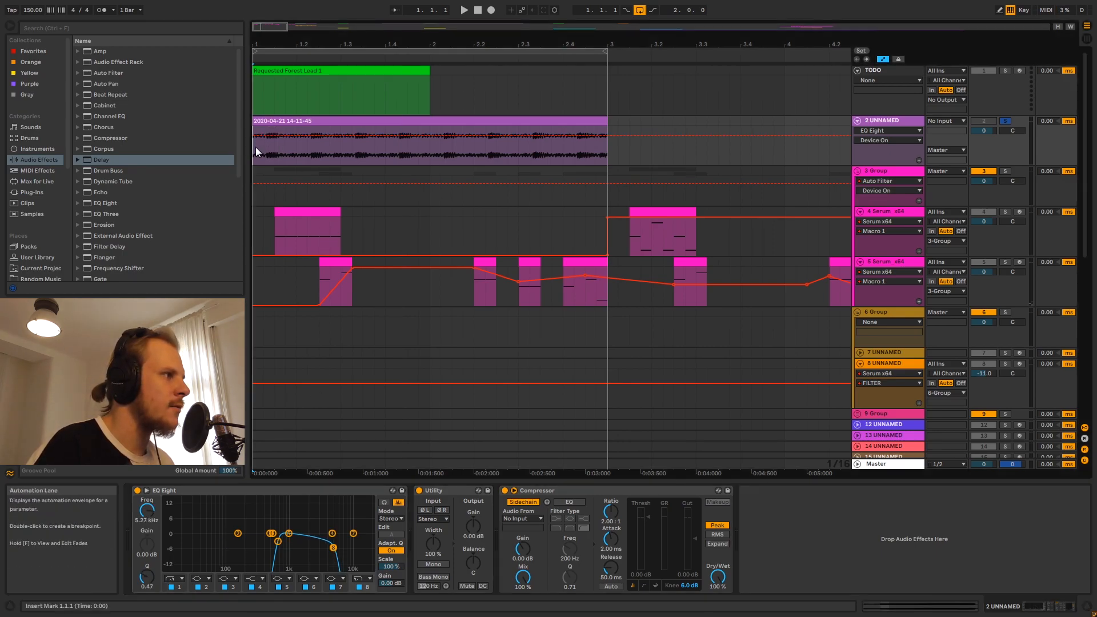
key(space)
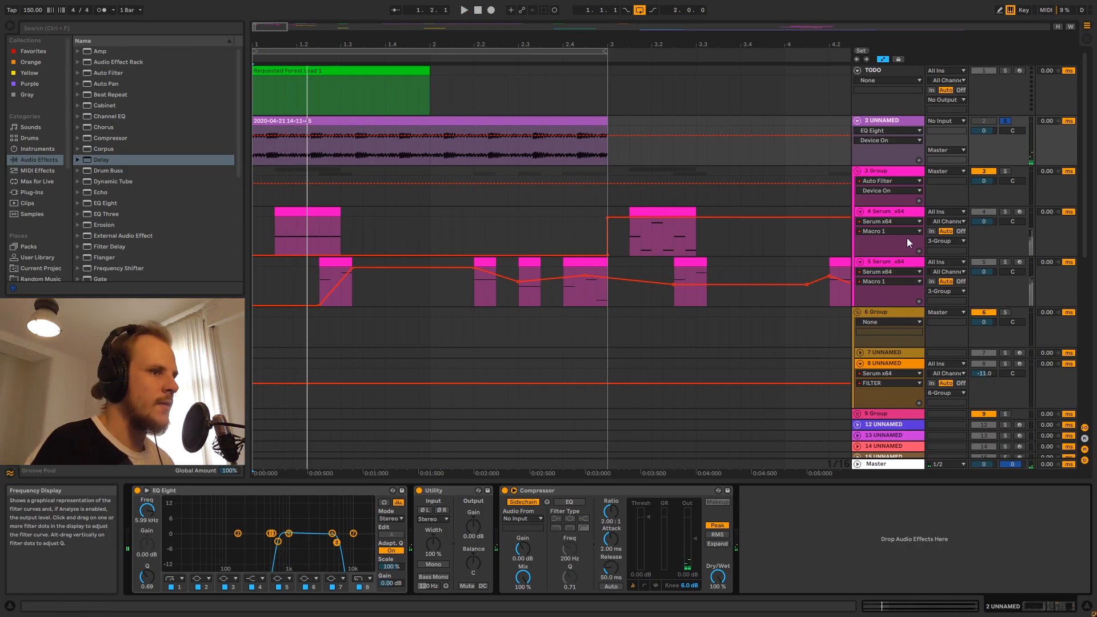
- Solo the whole 3 Group and play its two Serum tracks together from the start of bar 1
click(893, 215)
click(1006, 211)
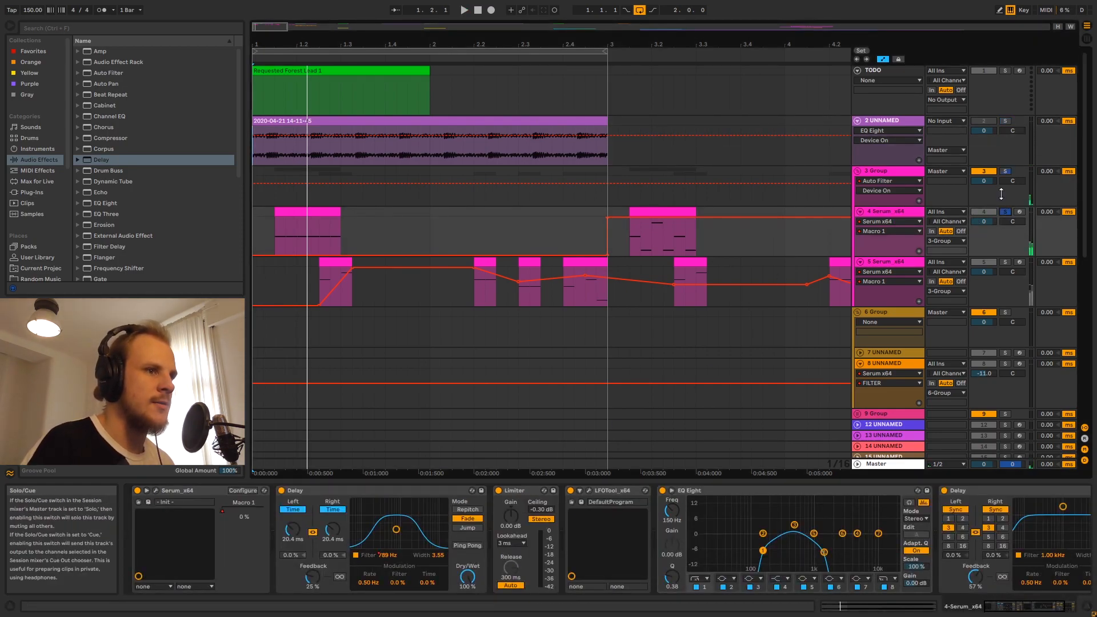
click(1007, 173)
click(253, 211)
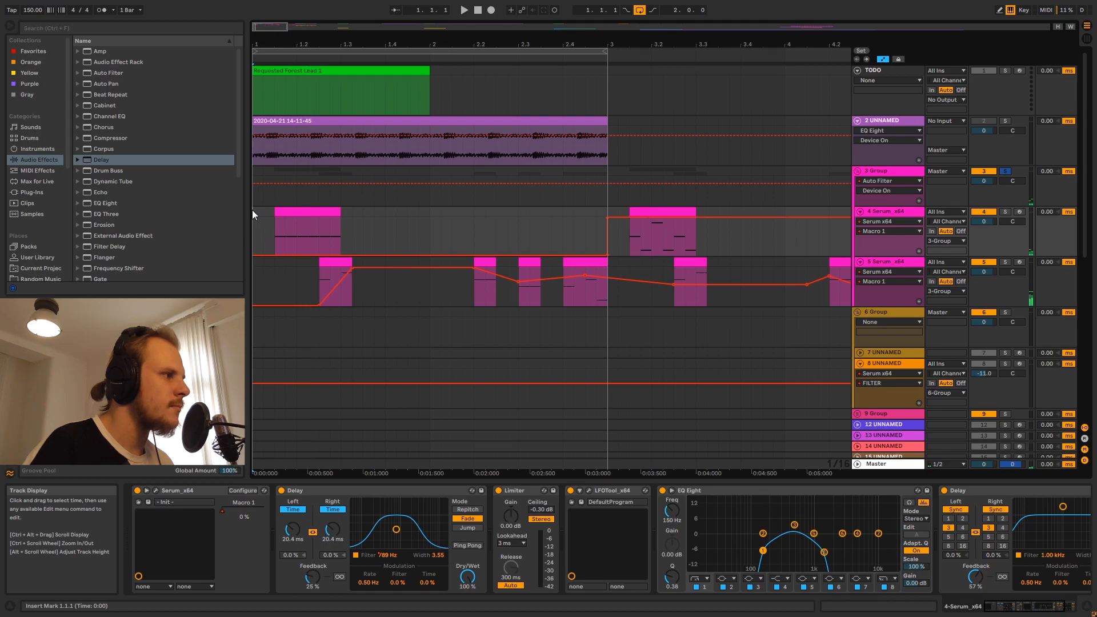
scroll(260, 219, down, 2)
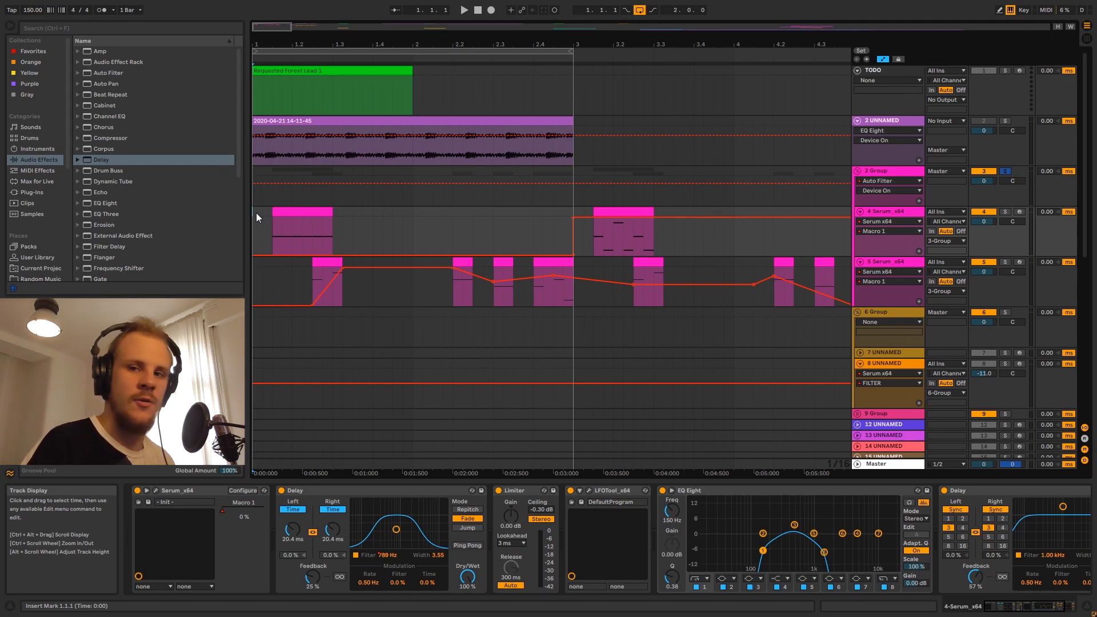
key(space)
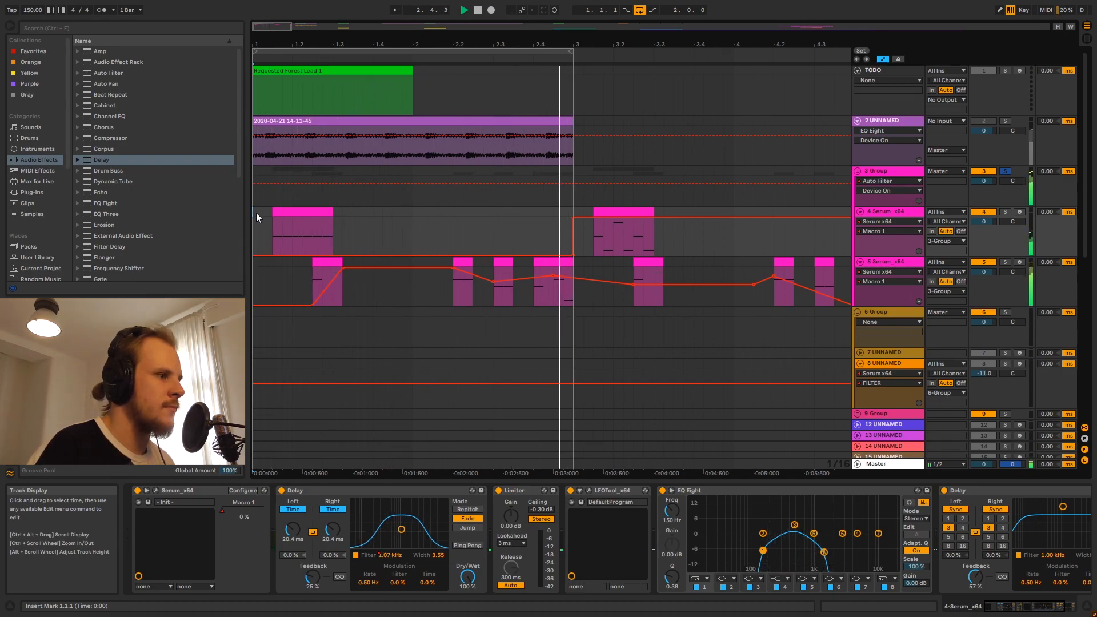
key(space)
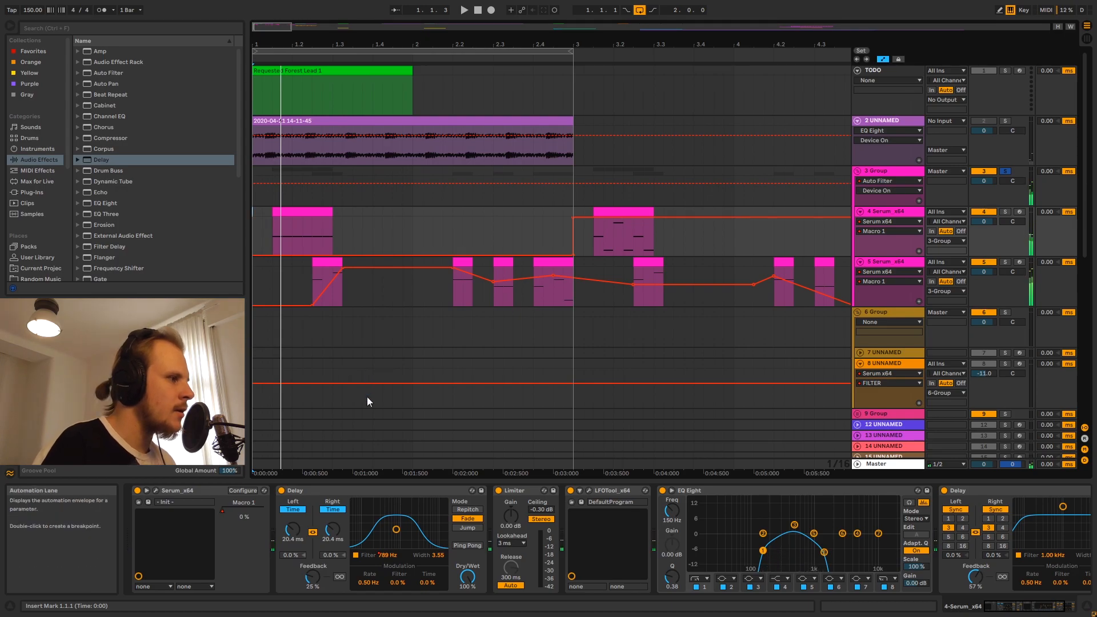
- Solo only the 4 Serum_x64 track within the group and play its first clip
click(888, 213)
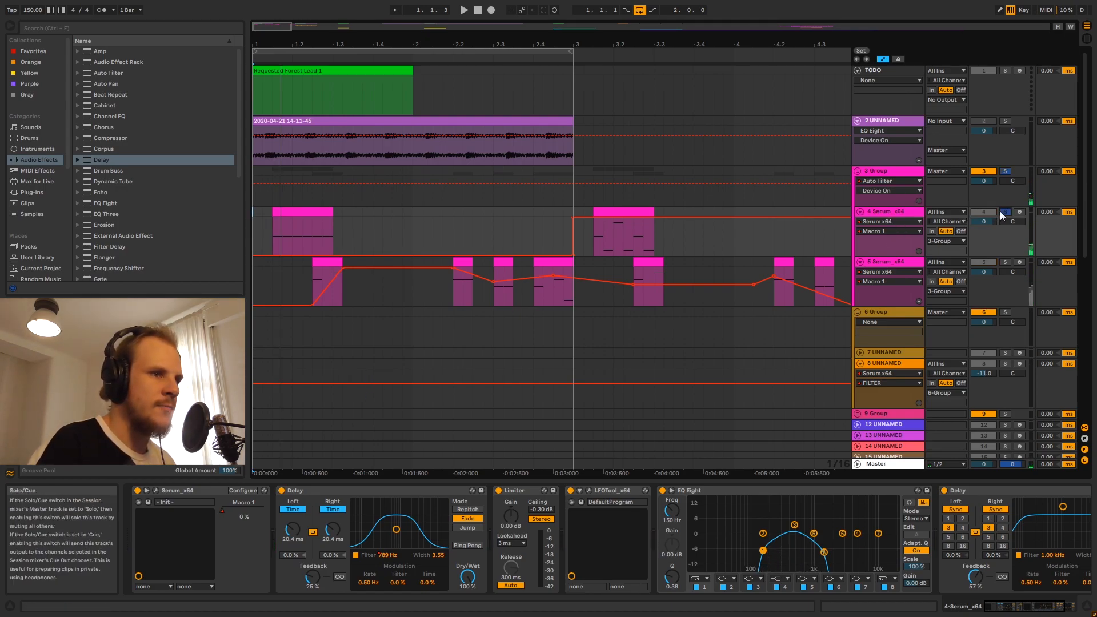
key(space)
key(space)
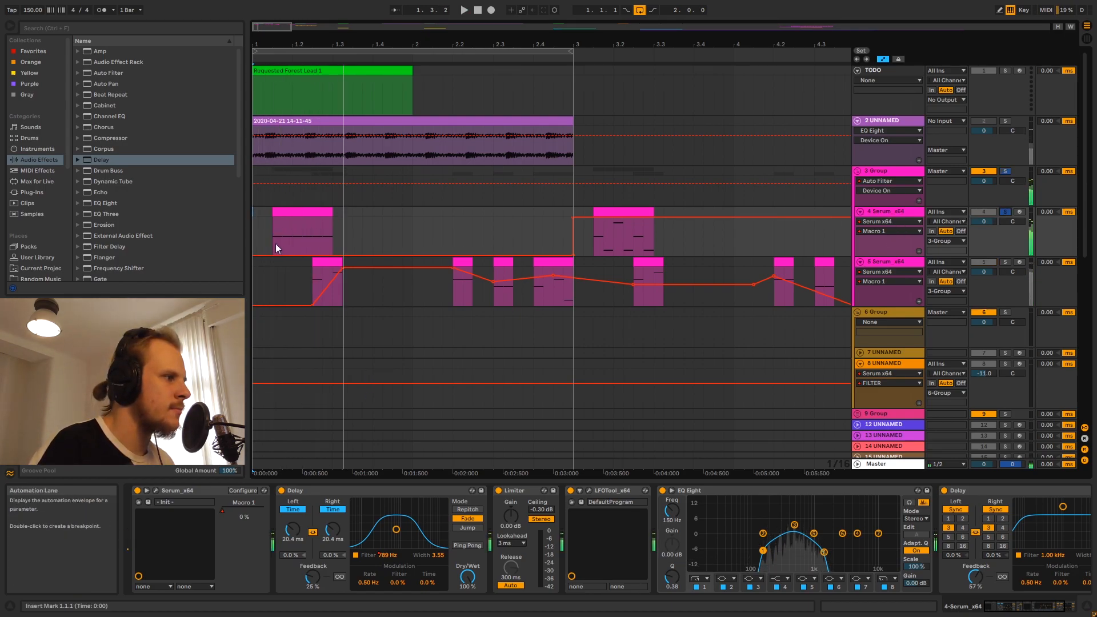
- Open the Serum instrument of 4 Serum_x64 and examine its FX filter and oscillator settings while auditioning the sound
click(157, 492)
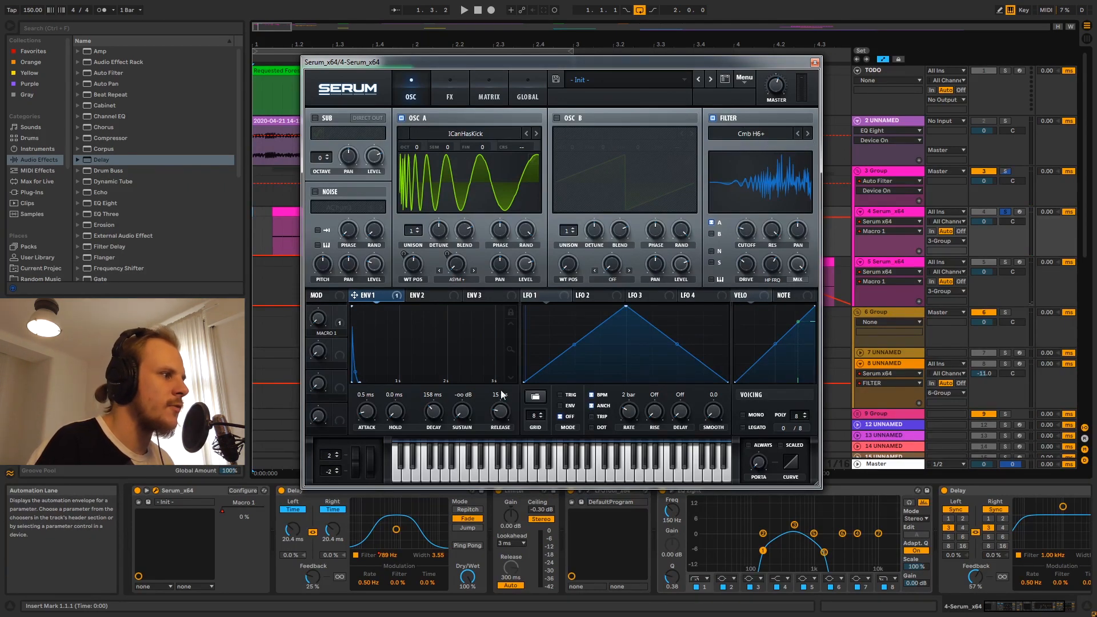
click(436, 103)
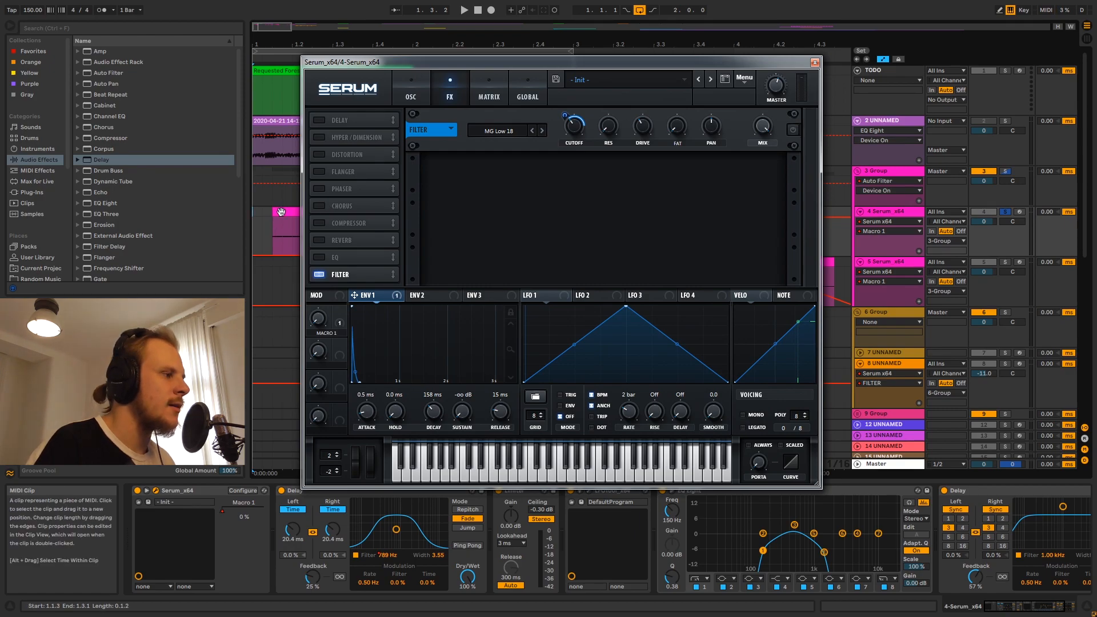
key(space)
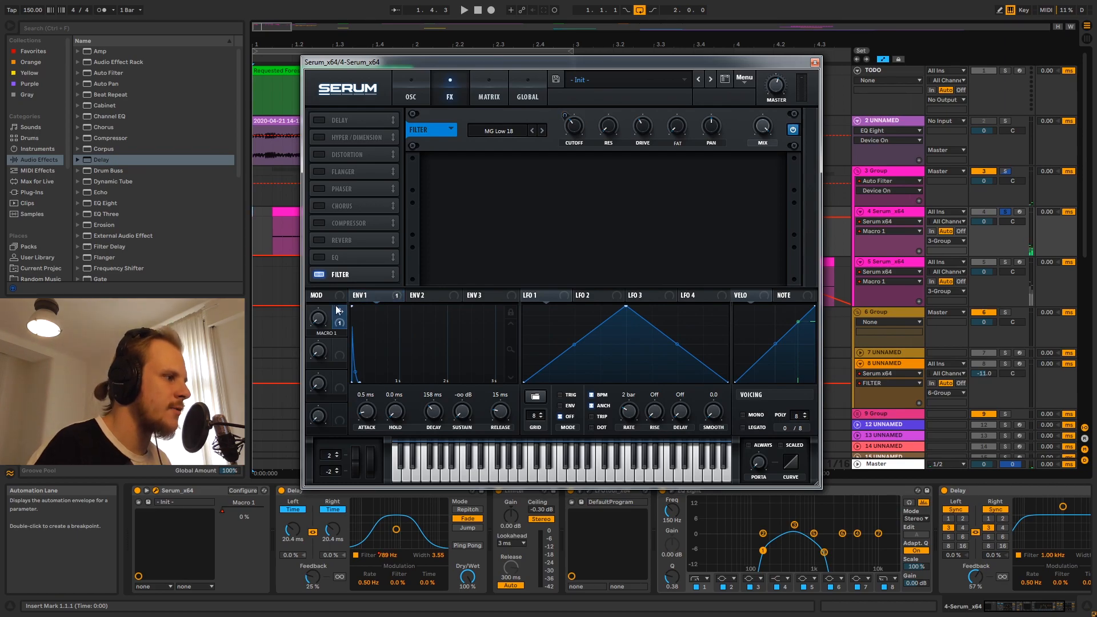
click(428, 87)
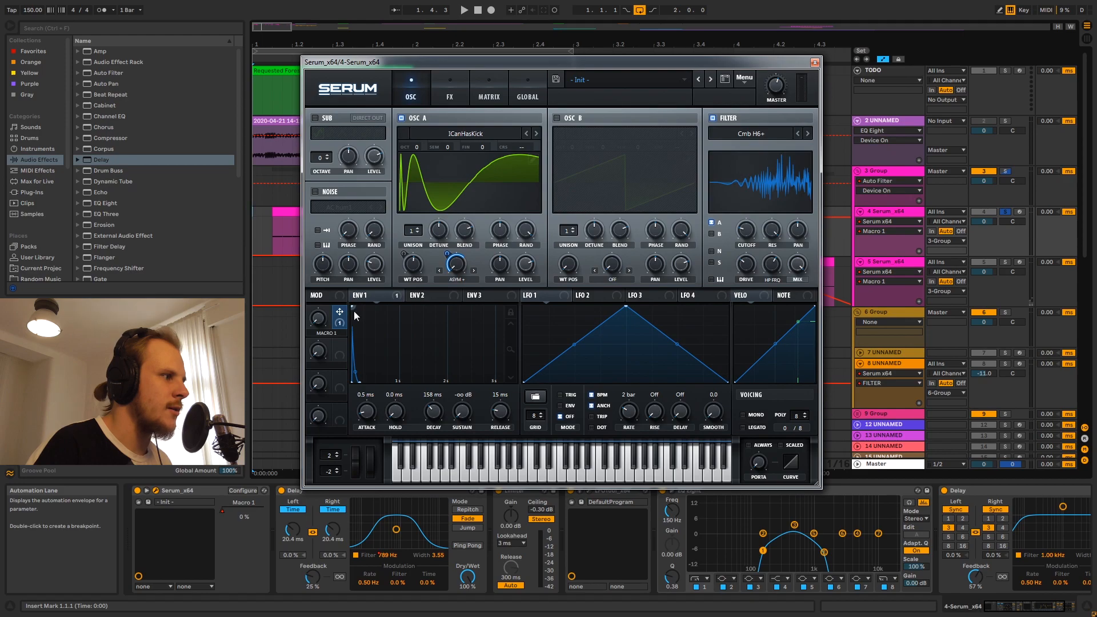
- Try Serum's Macro 1 at 100%, re-enable its automation and close the instrument window
drag(321, 318, 340, 209)
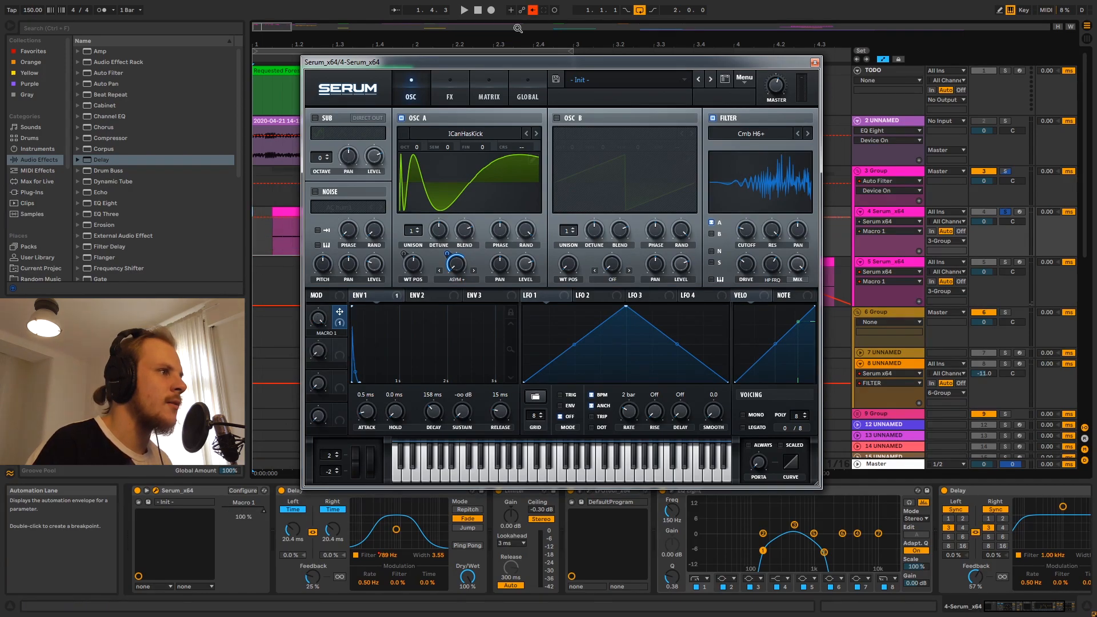
click(532, 11)
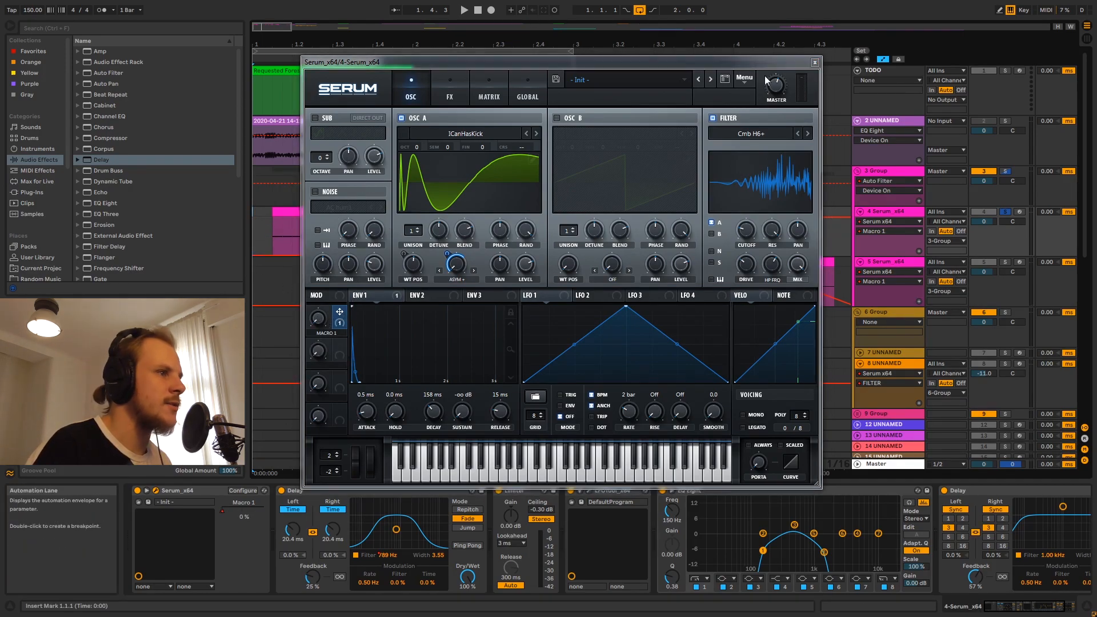
click(815, 62)
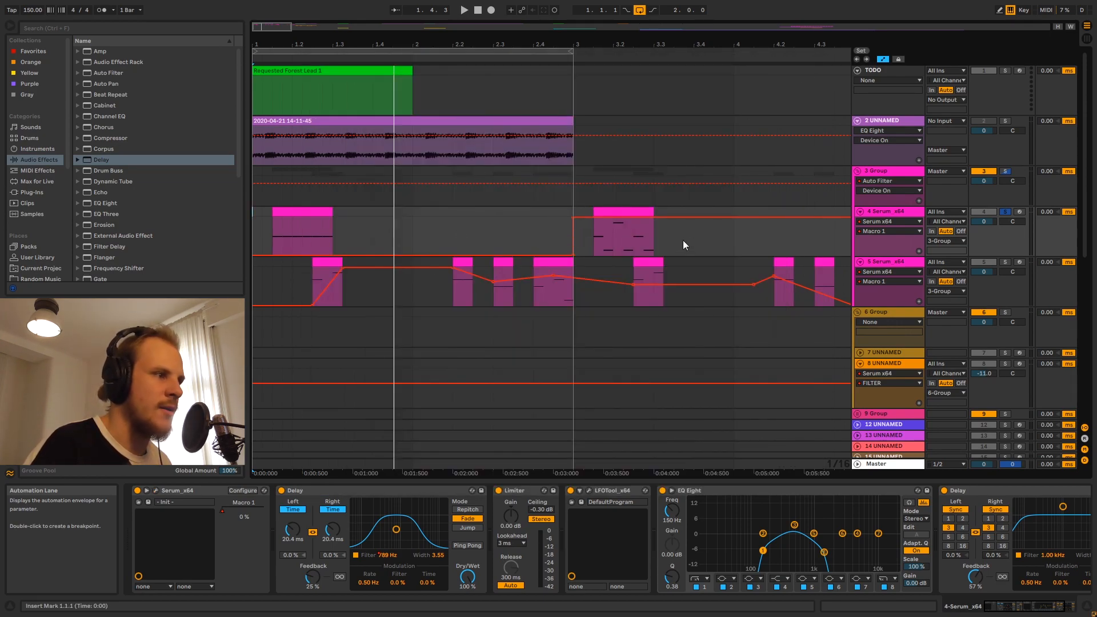
- Show the first Delay's Filter Freq automation on the 4 Serum_x64 track
click(273, 228)
click(433, 490)
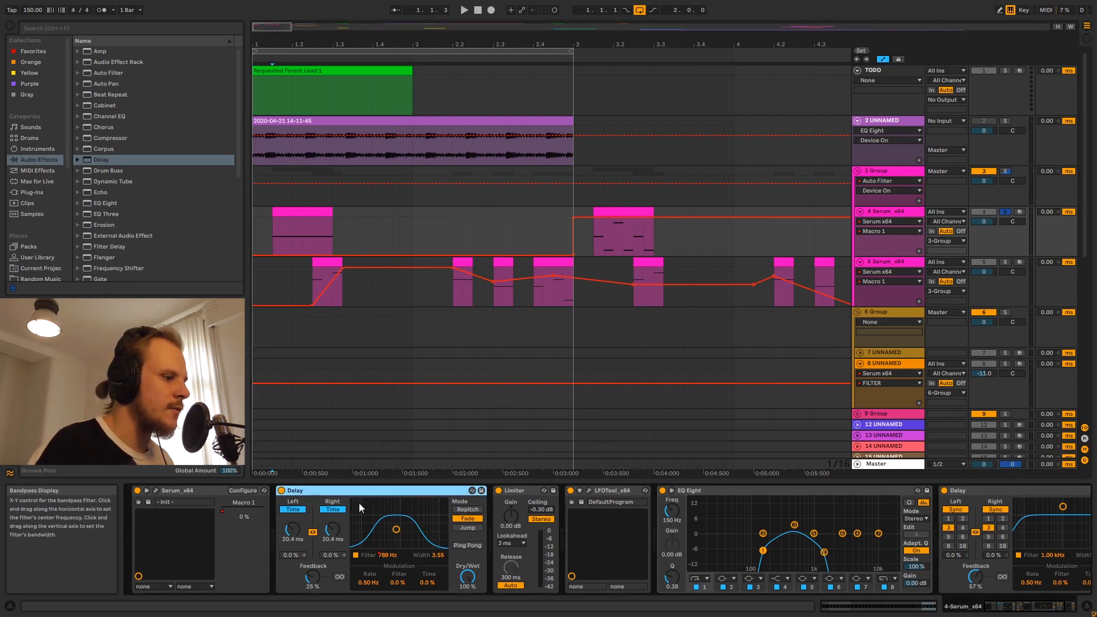
click(386, 557)
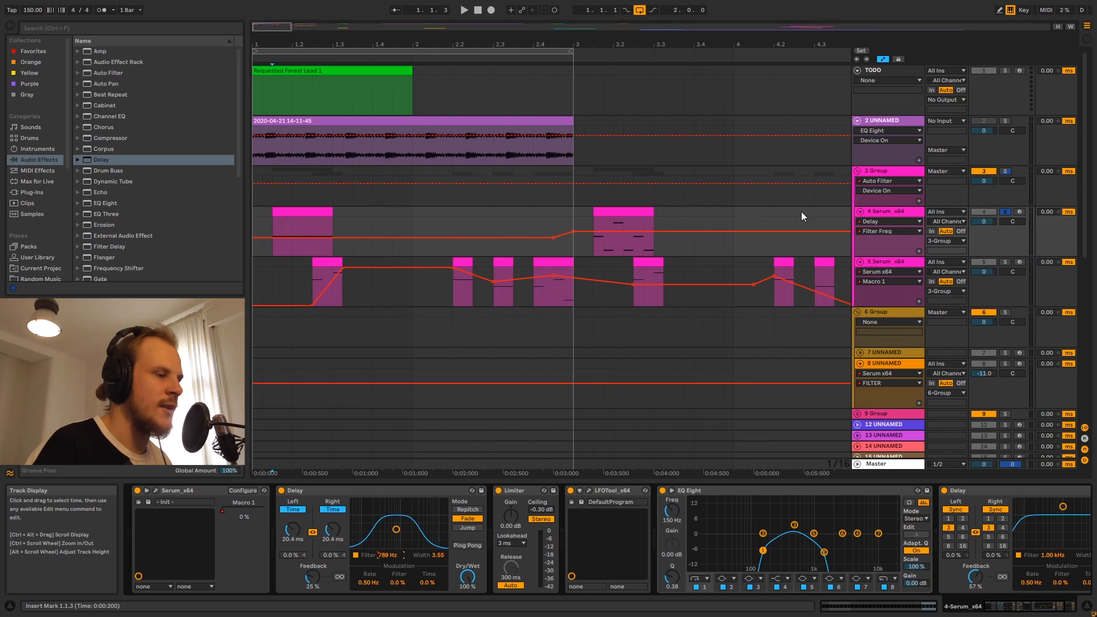
- Extend the loop to cover bars 1 to 5 and play the 4 Serum_x64 clips, including from bar 3
drag(589, 45, 542, 51)
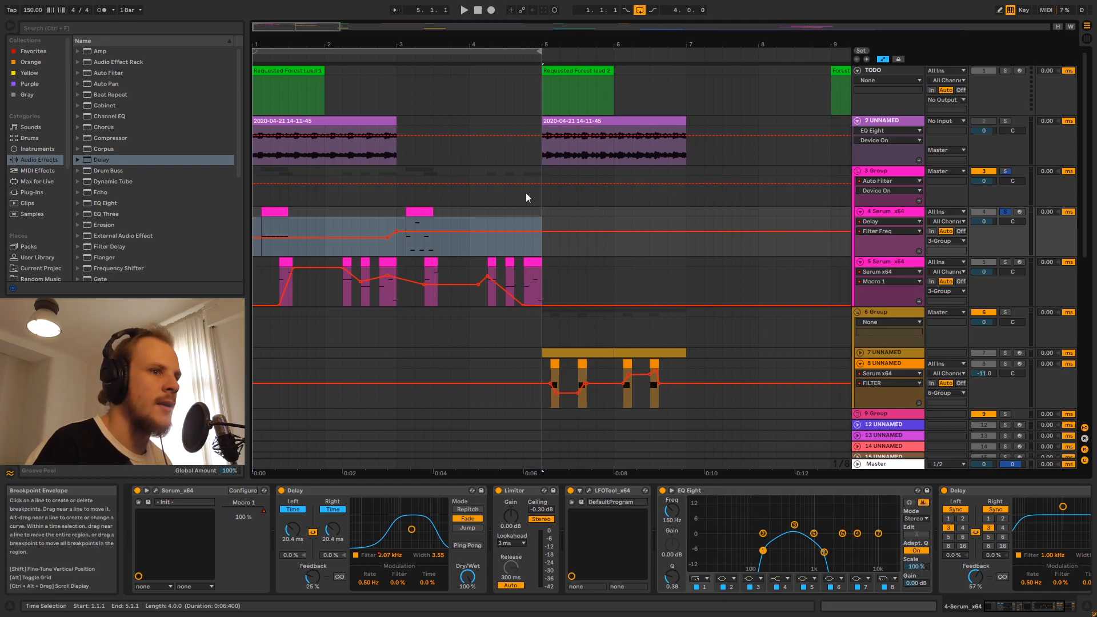
click(261, 209)
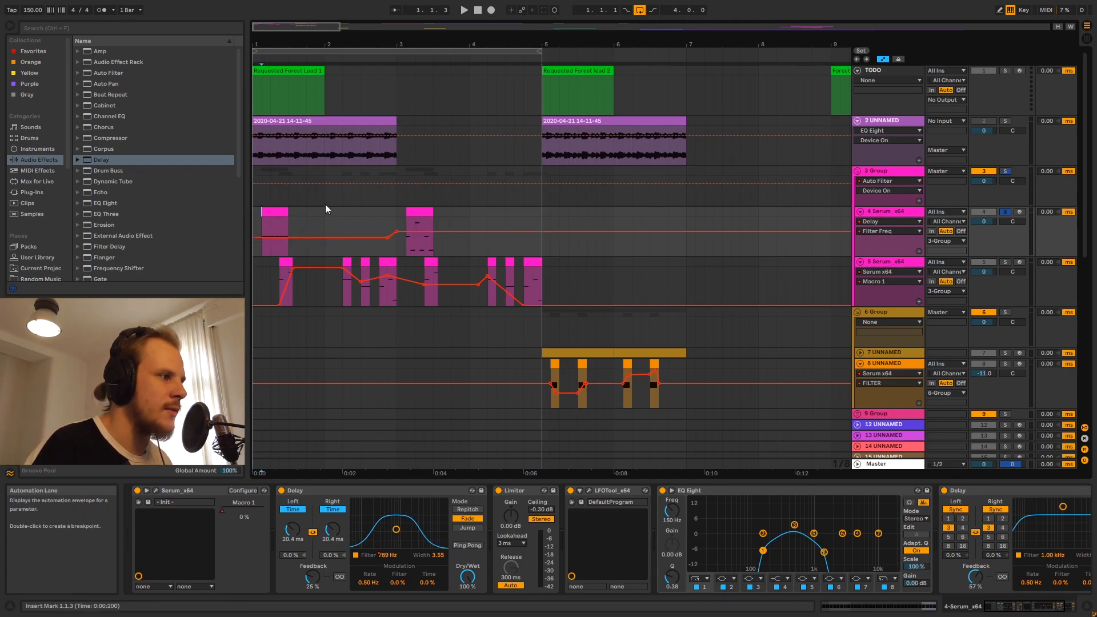
key(space)
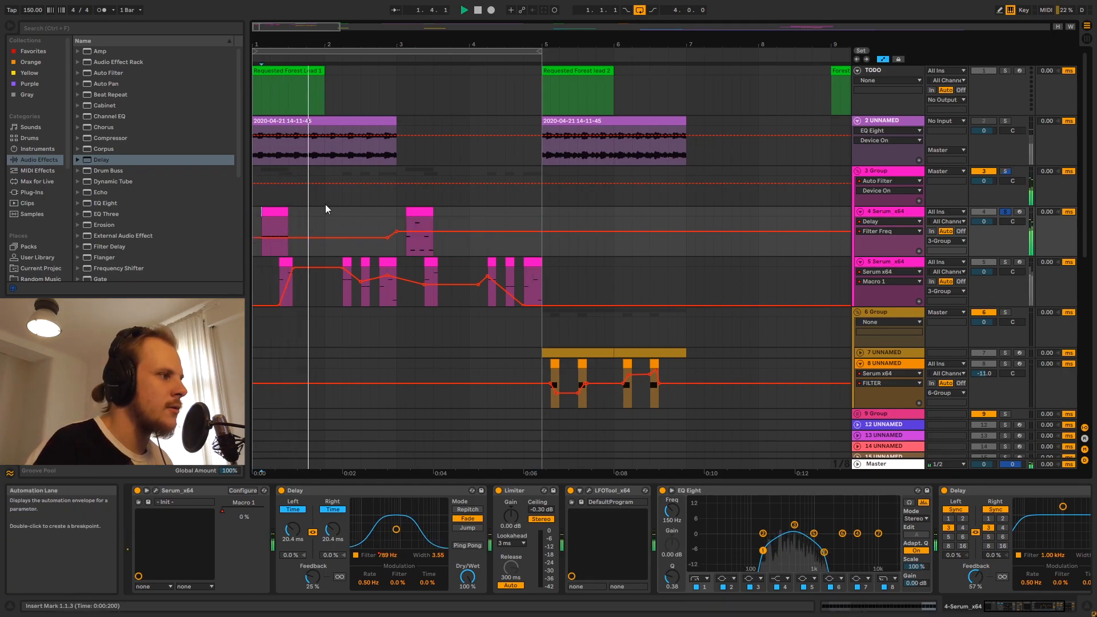
click(397, 210)
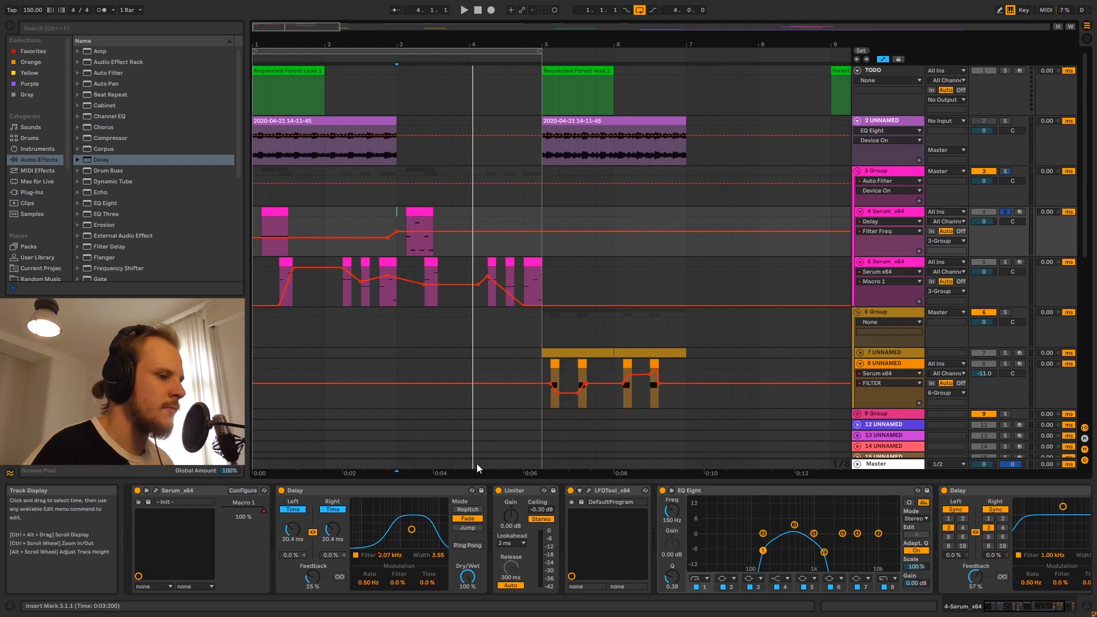
- Examine the LFOTool, EQ Eight and second Delay in the 4 Serum_x64 device chain with the playback start at bar 1
click(274, 222)
click(256, 225)
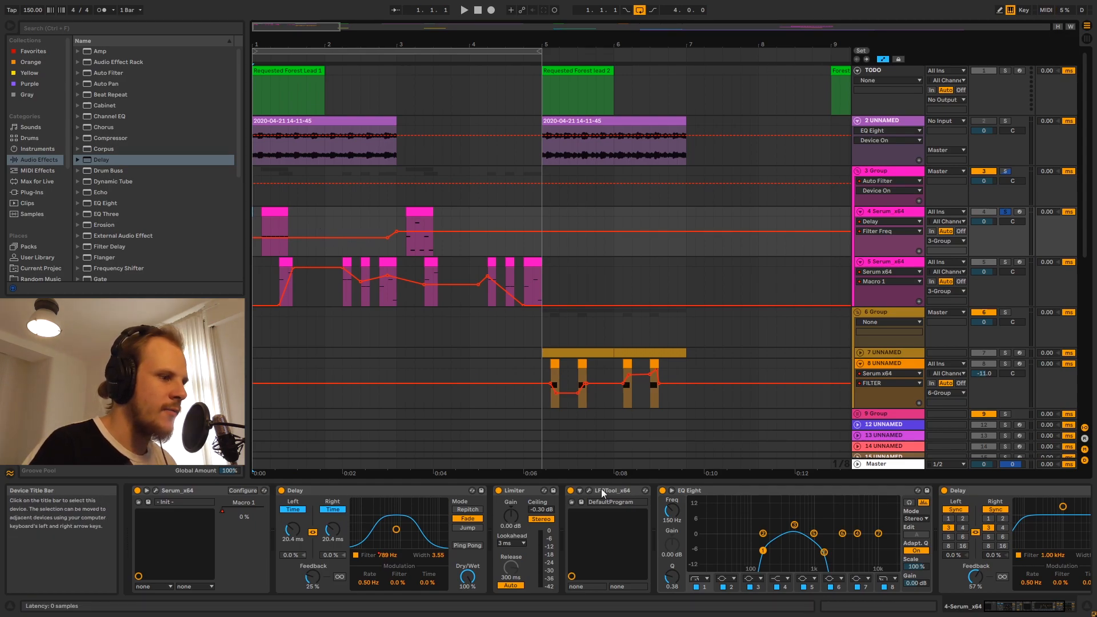
click(628, 490)
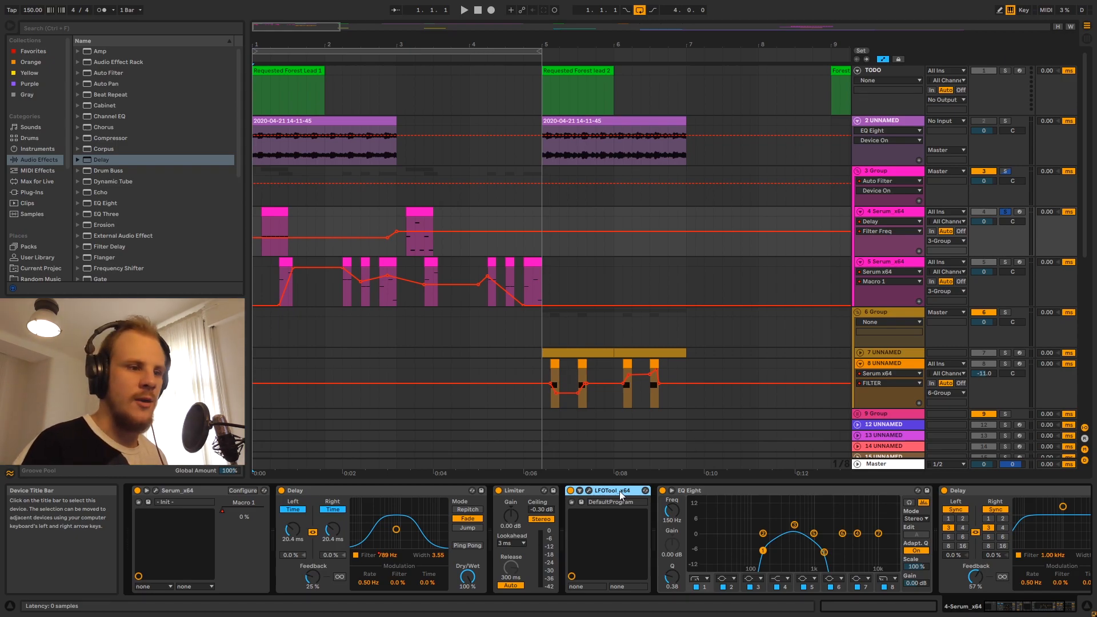
click(720, 493)
drag(1010, 607, 1054, 607)
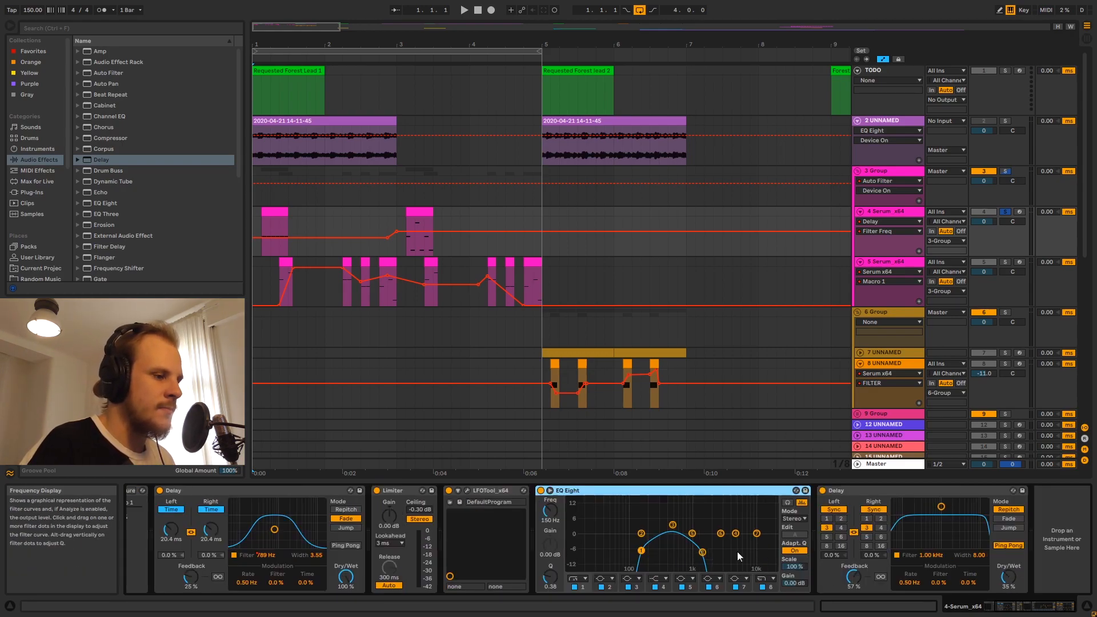
- Bypass the EQ Eight on 4 Serum_x64 and play its first clip from 1.1.3
click(262, 225)
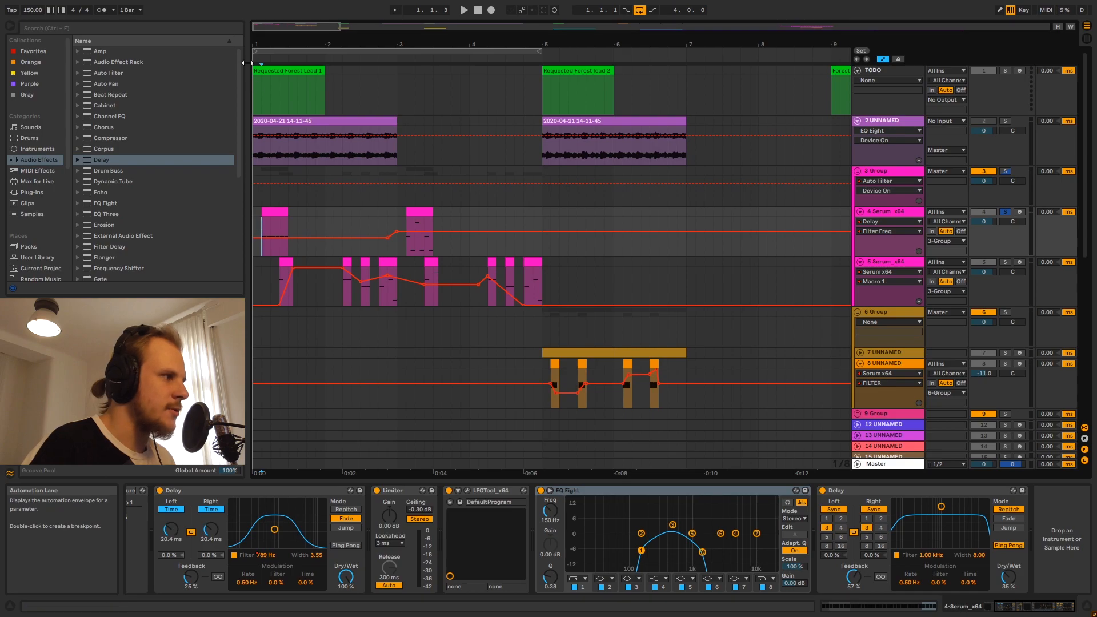
drag(264, 44, 302, 43)
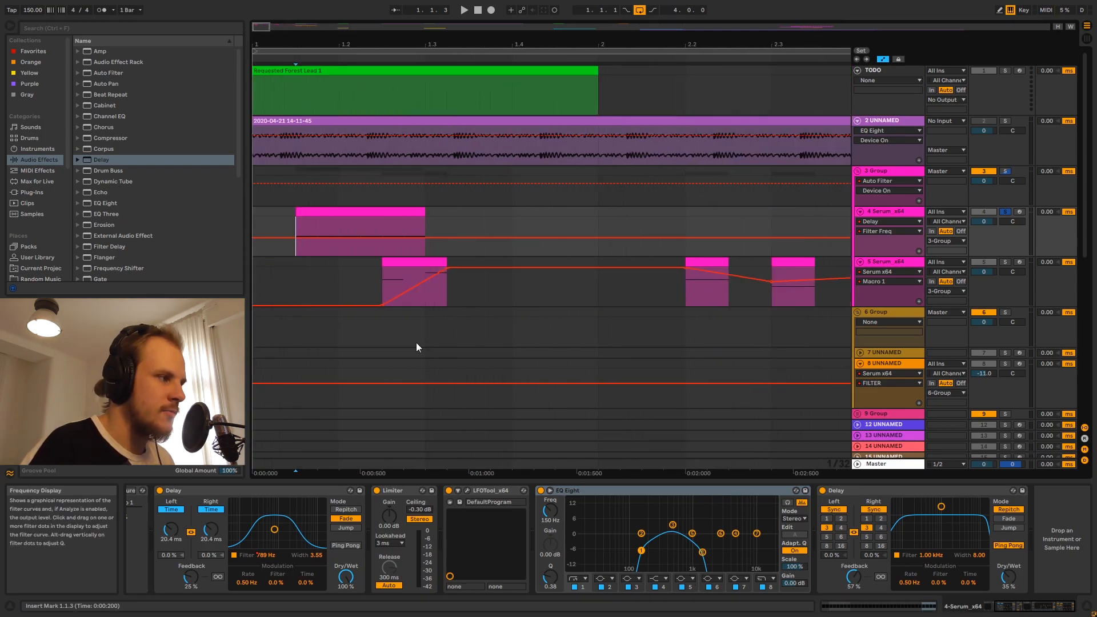
click(702, 552)
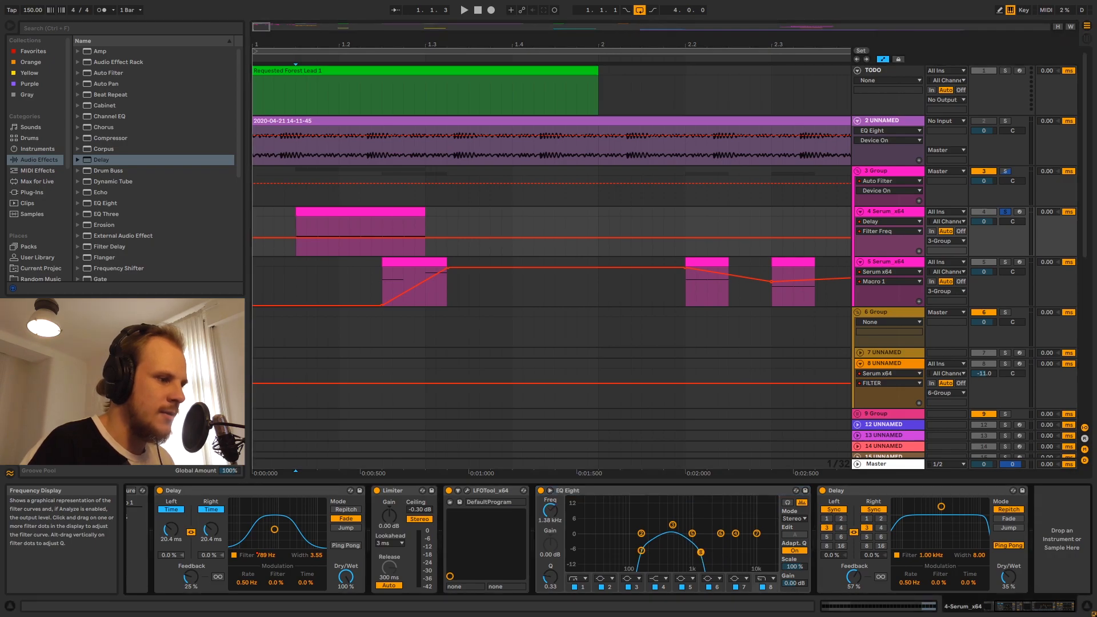
click(540, 490)
key(space)
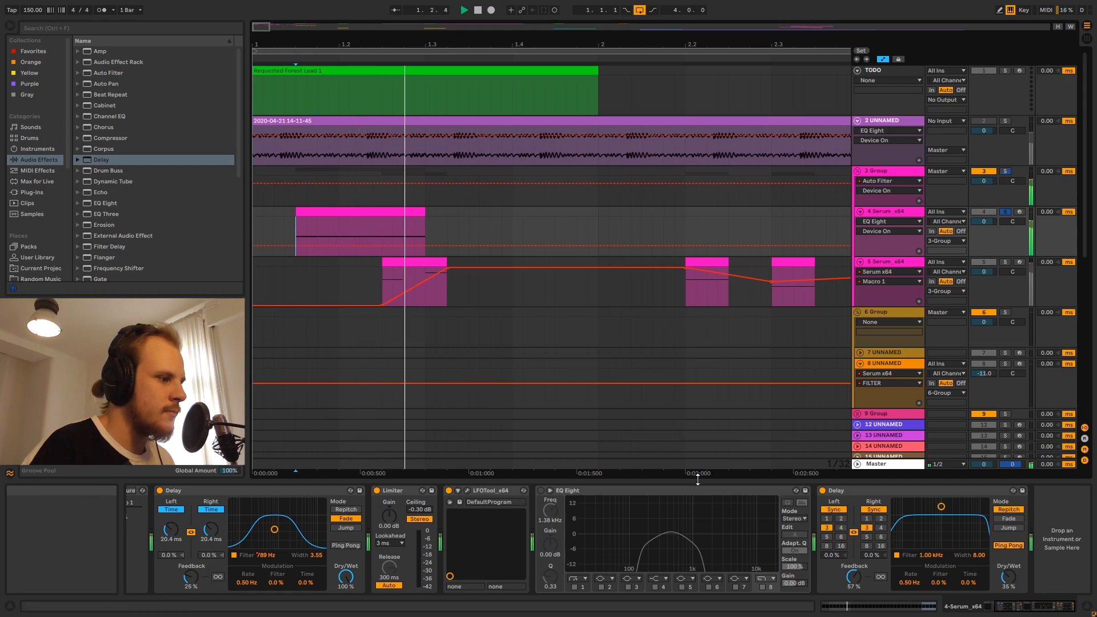
key(space)
drag(1010, 606, 987, 562)
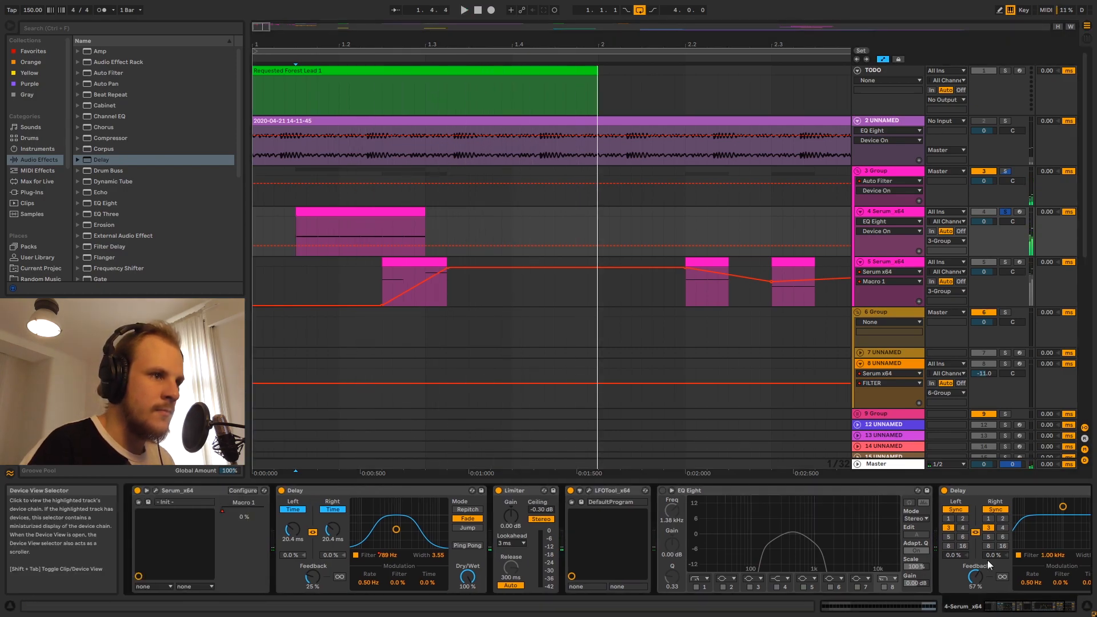
- Bypass the 3 Group's Auto Filter too and play the first 4 Serum_x64 clip without filtering
click(885, 180)
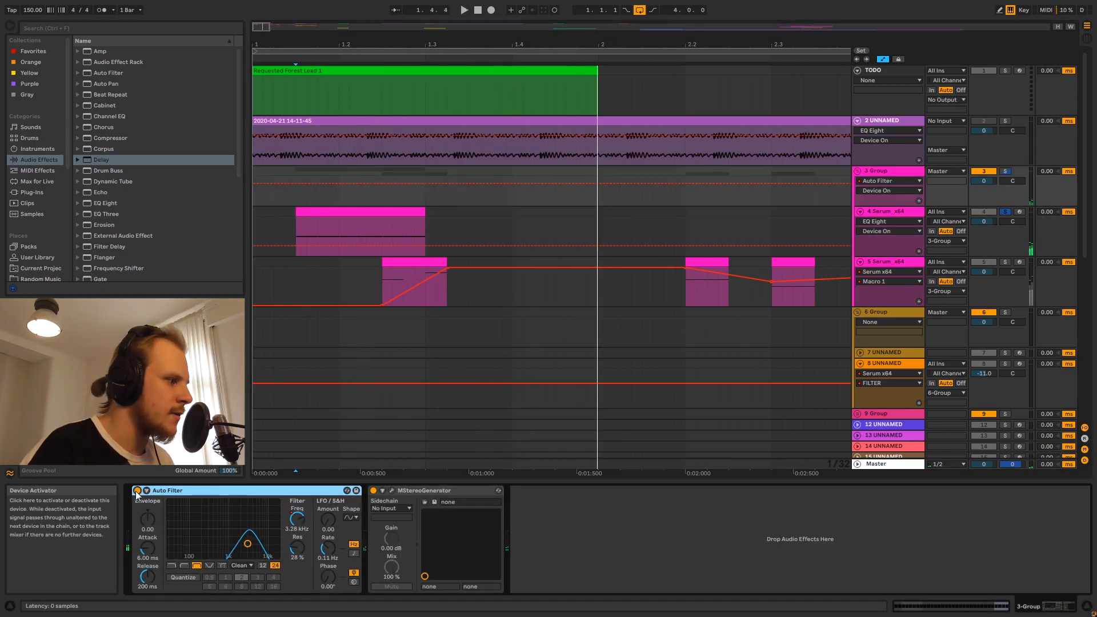
click(900, 210)
click(340, 208)
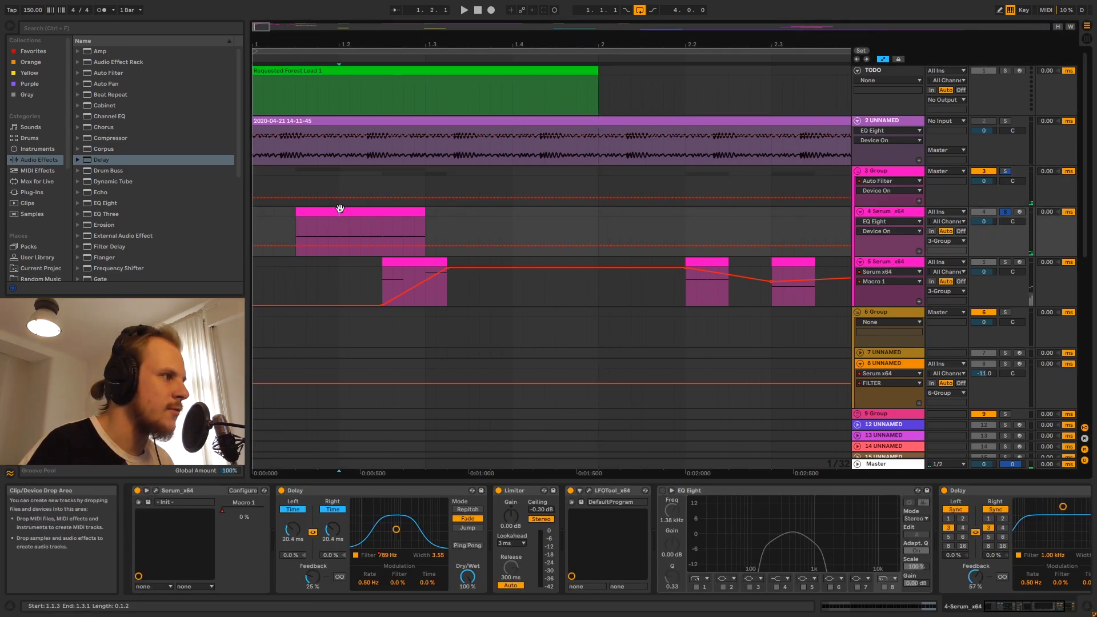
key(space)
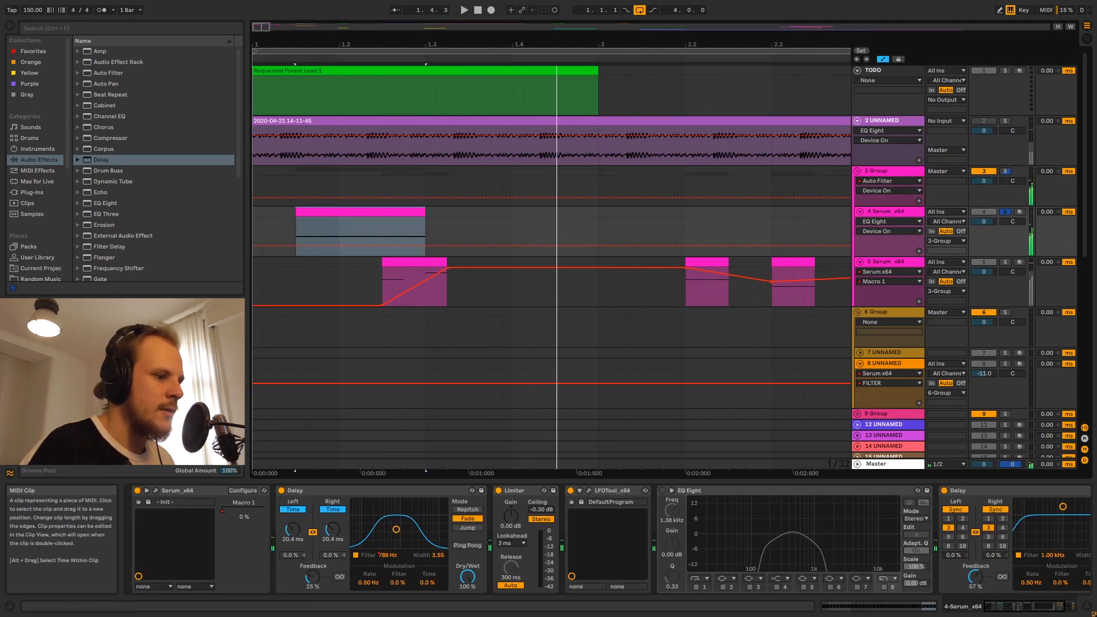
- Re-enable the EQ Eight on 4 Serum_x64 and the Auto Filter on the 3 Group
click(661, 490)
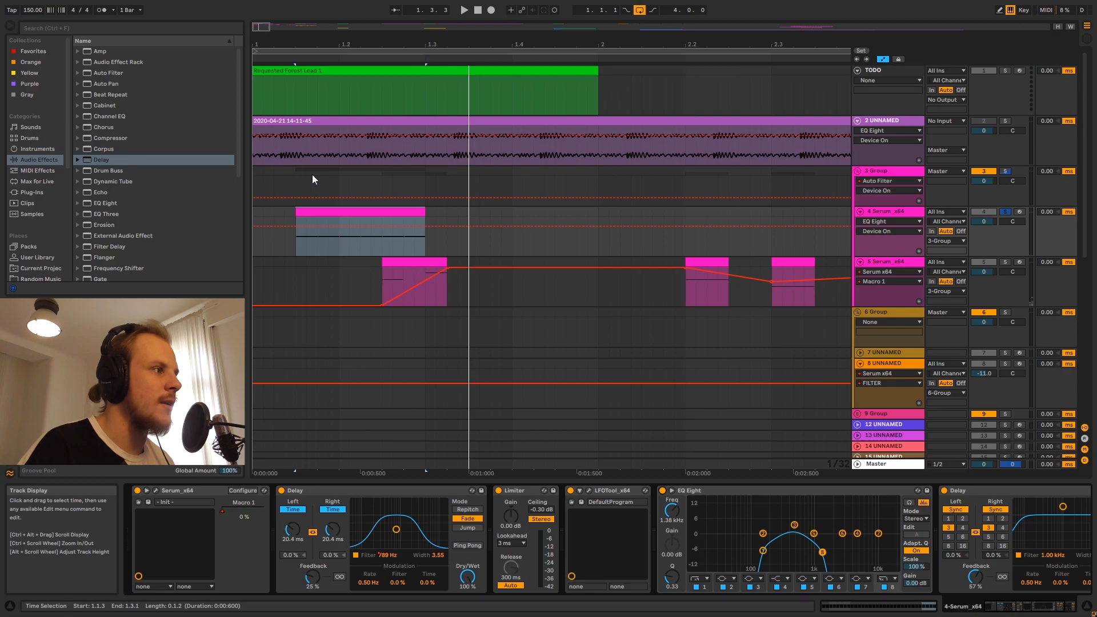
click(886, 175)
click(137, 490)
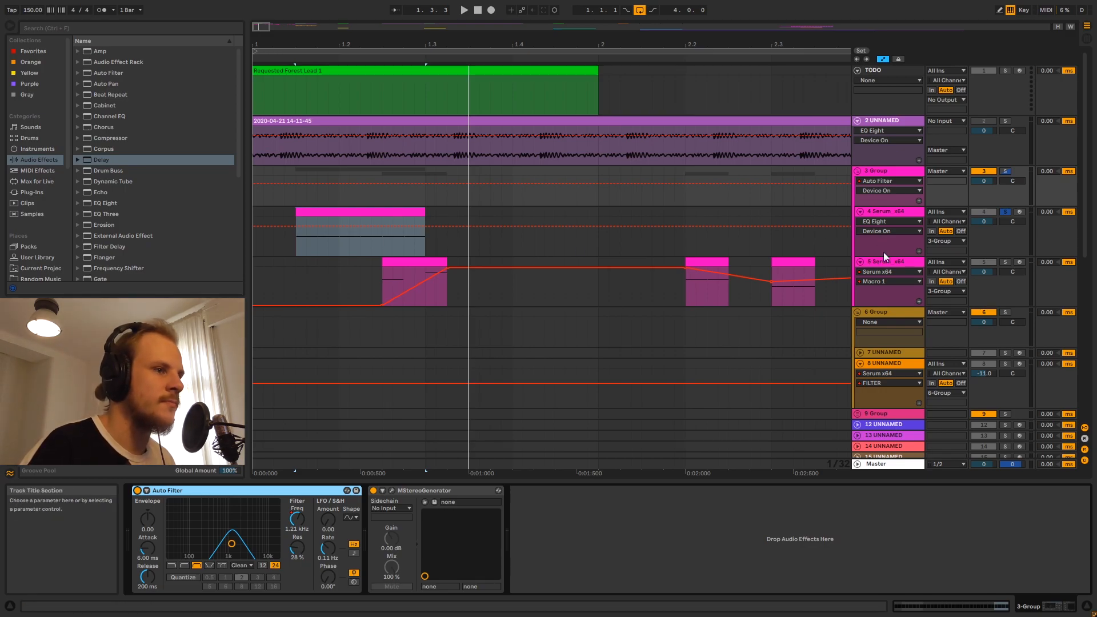
- Solo the 5 Serum_x64 track and examine its first Delay's time automation and the notes of its first clip
click(899, 261)
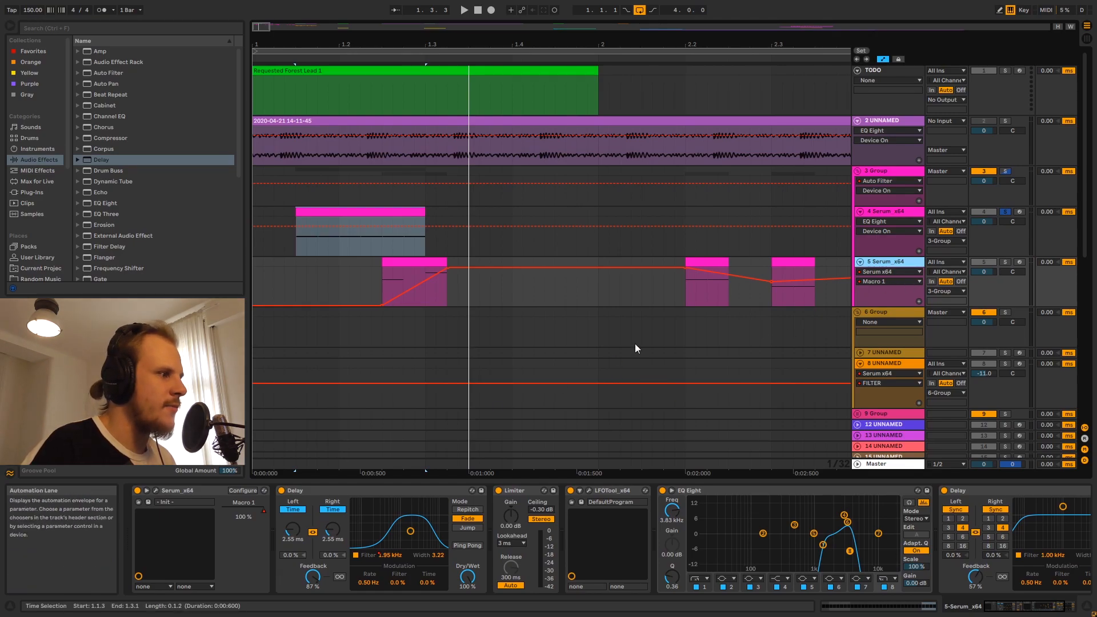
click(1005, 261)
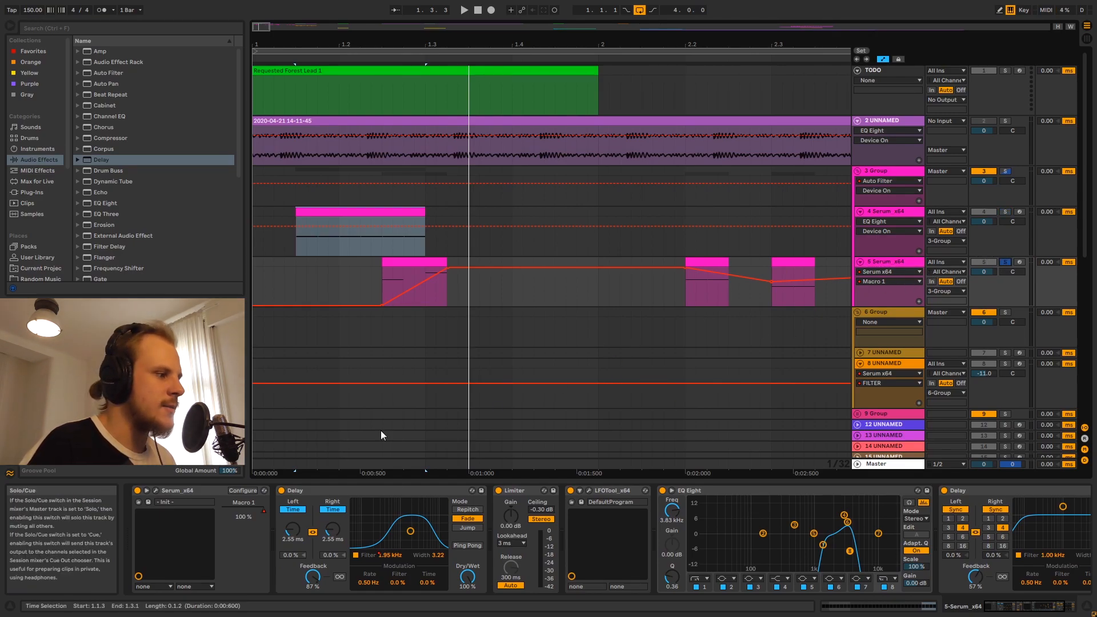
click(331, 530)
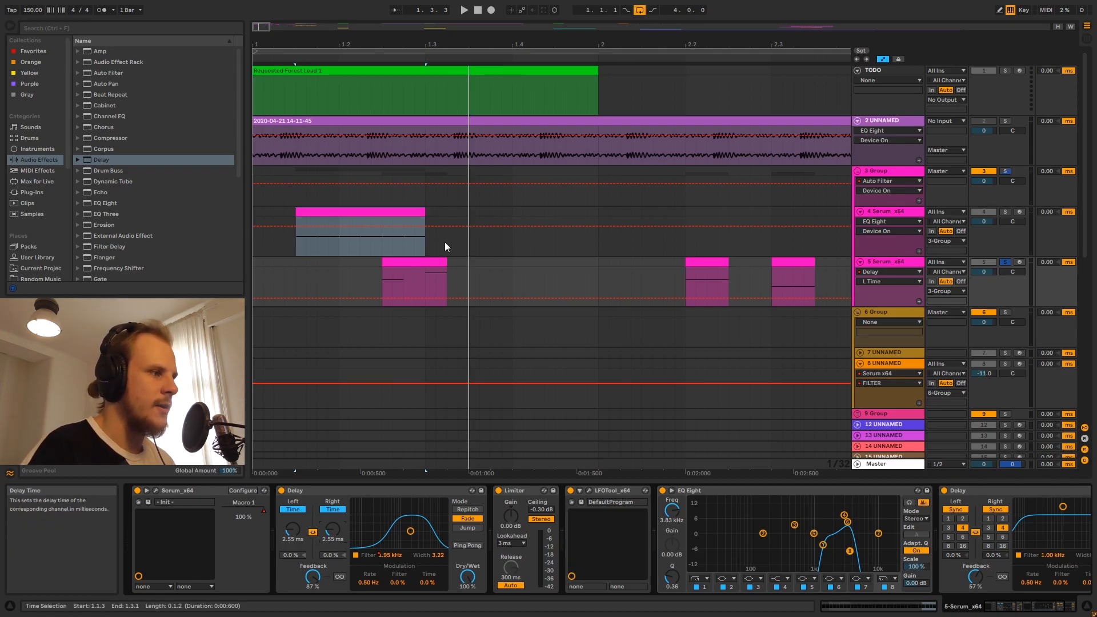
double_click(437, 268)
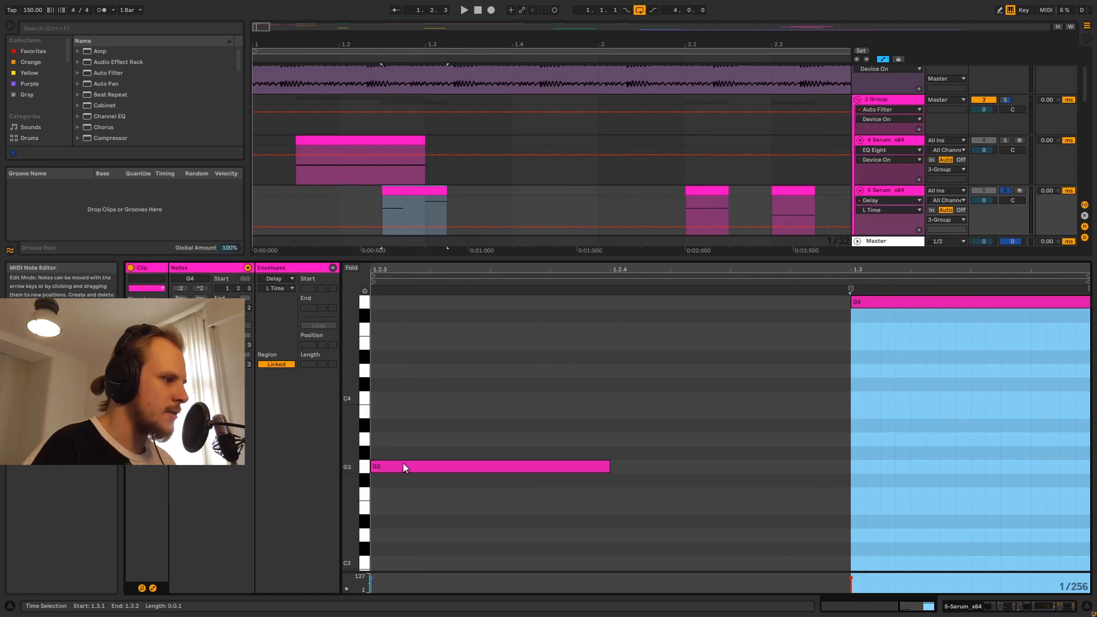
- Try delay times of 5.10 ms and 20.4 ms on the first Delay of 5 Serum_x64
click(882, 188)
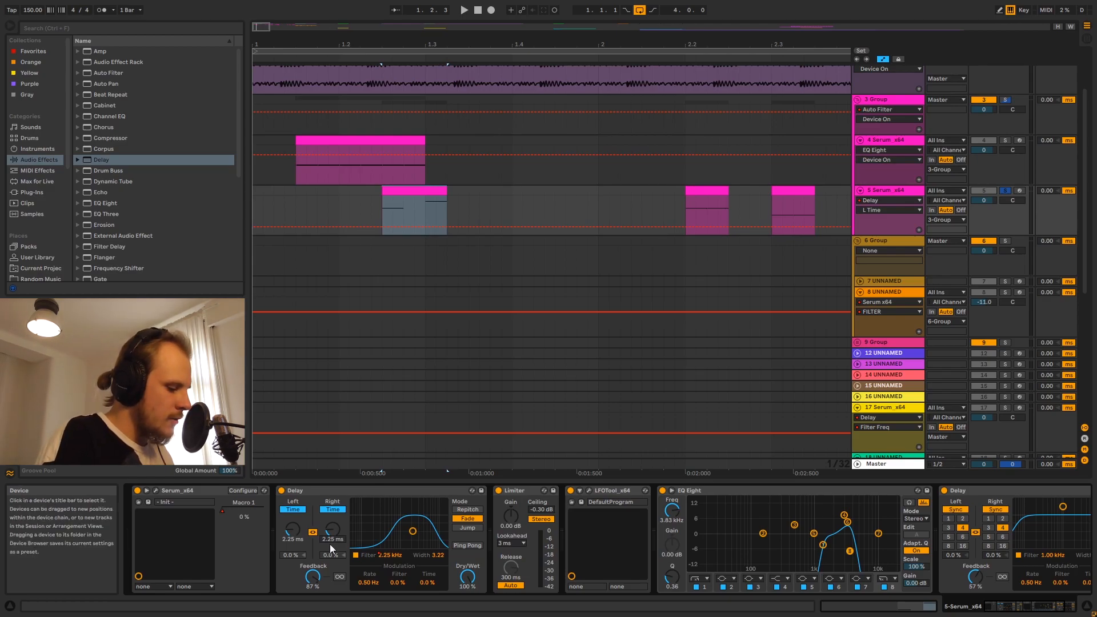
text(10)
key(Return)
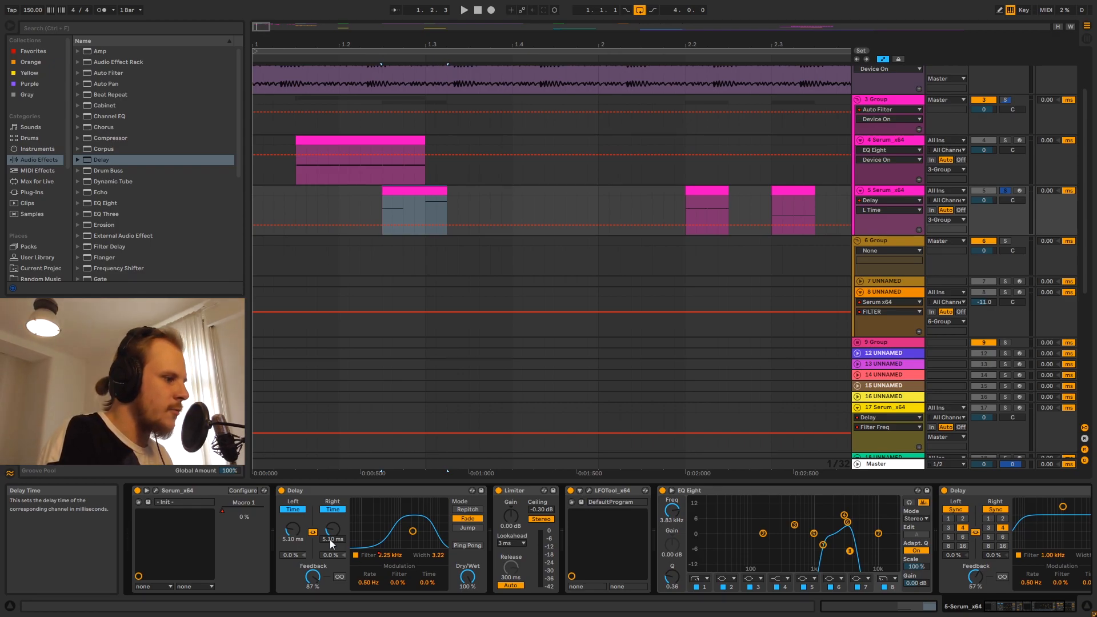
text(20.4)
key(Return)
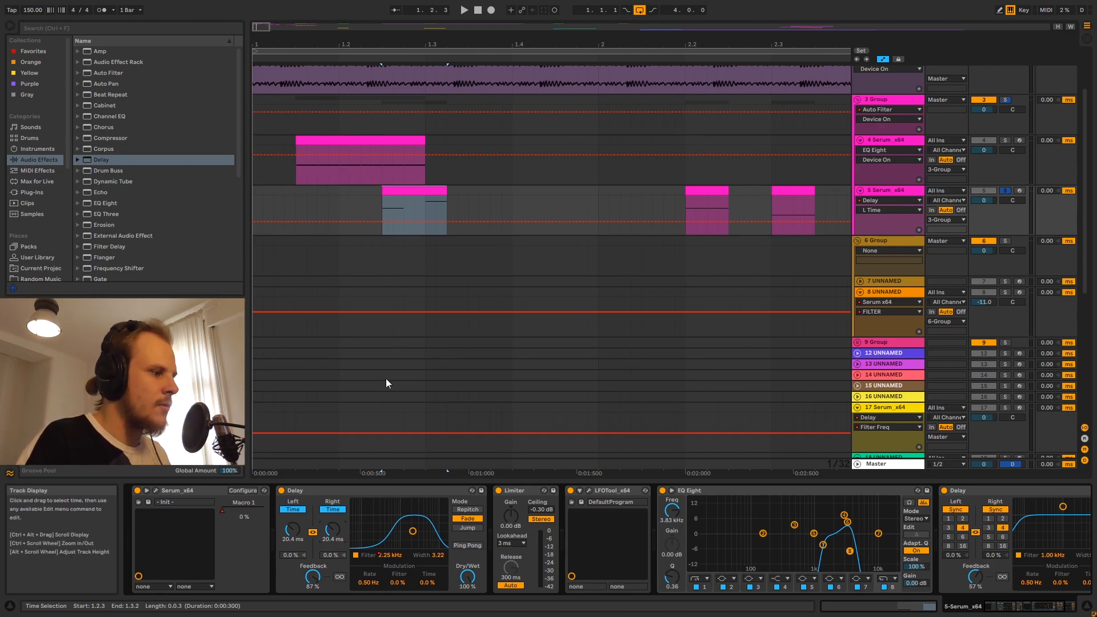
- Set the first Delay's linked left and right times on 5 Serum_x64 to 2.55 ms
click(335, 532)
text(2.55)
key(Return)
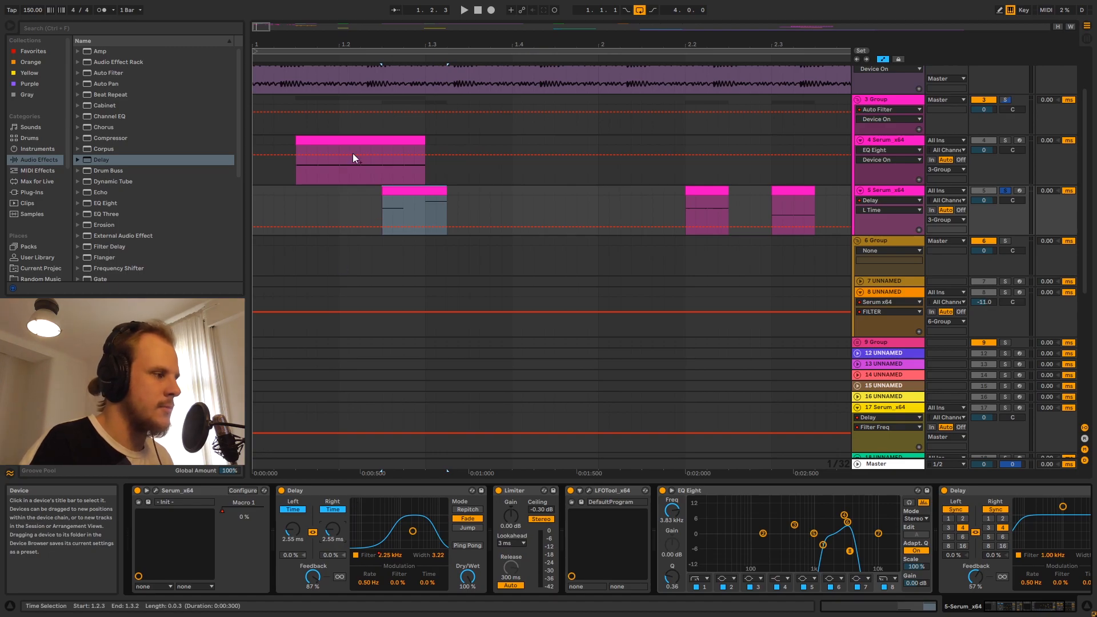
- Compare the EQ Eight settings on 5 Serum_x64 with those on the reference audio track 2 UNNAMED
drag(407, 44, 407, 12)
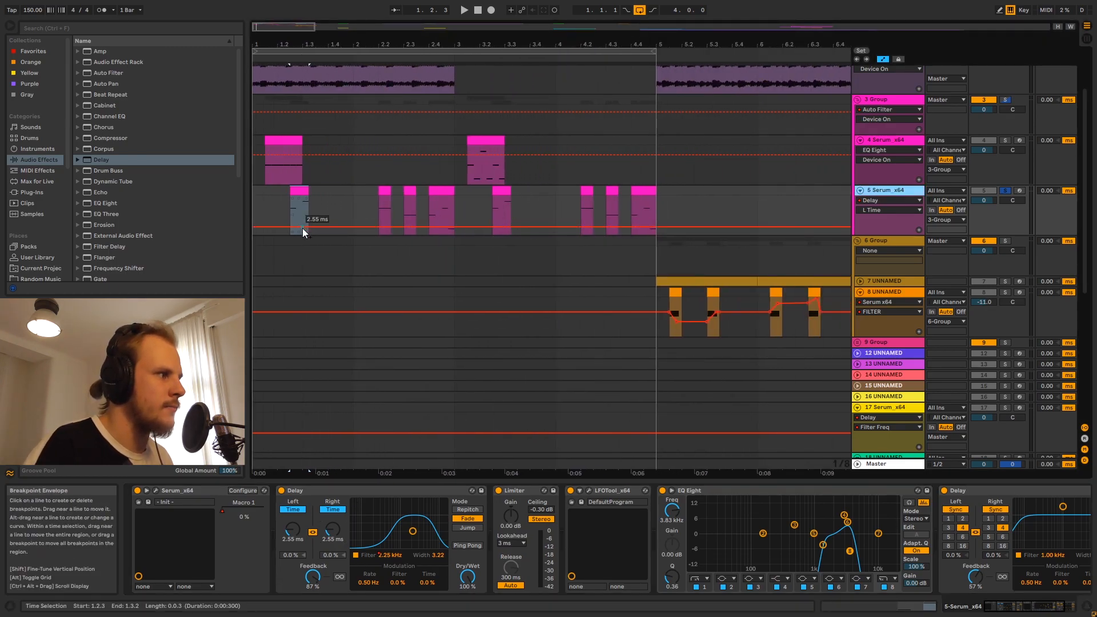
click(290, 205)
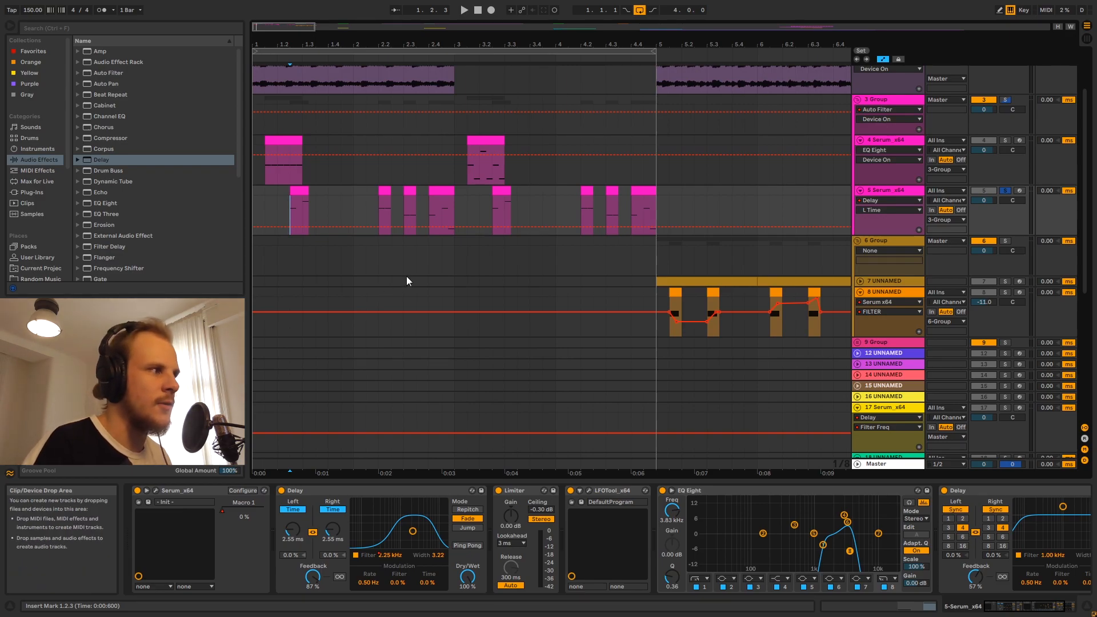
click(252, 188)
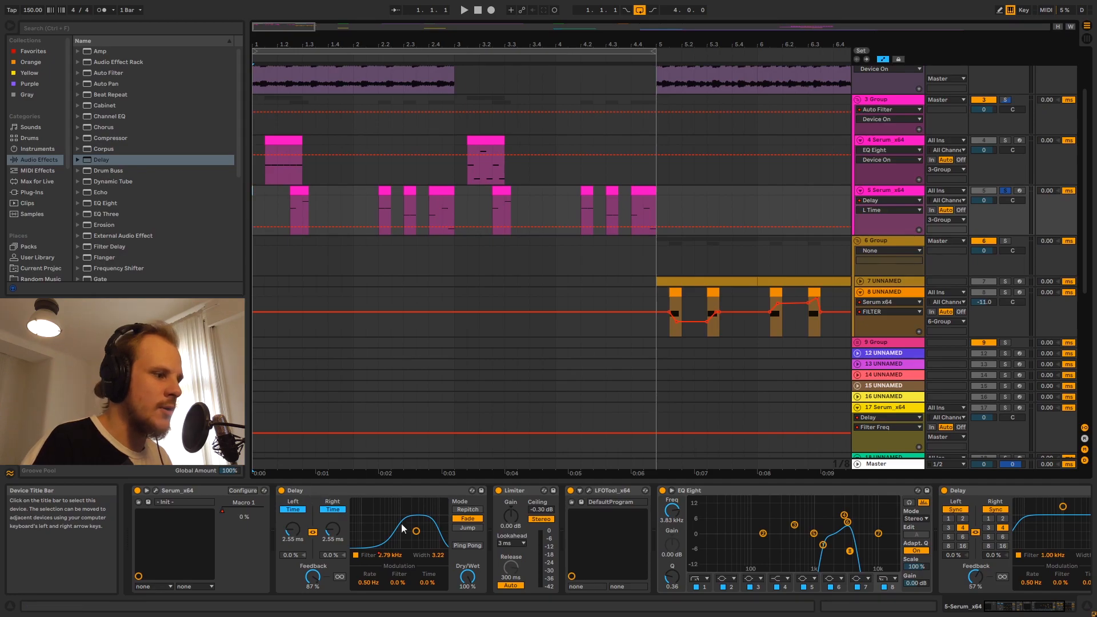
click(1024, 609)
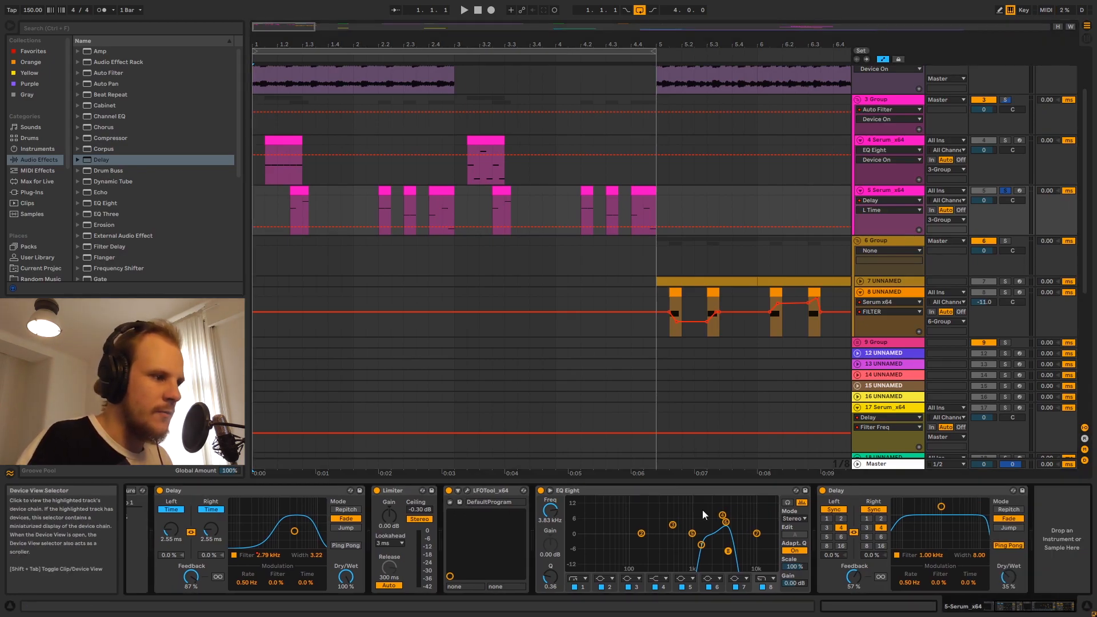
click(682, 491)
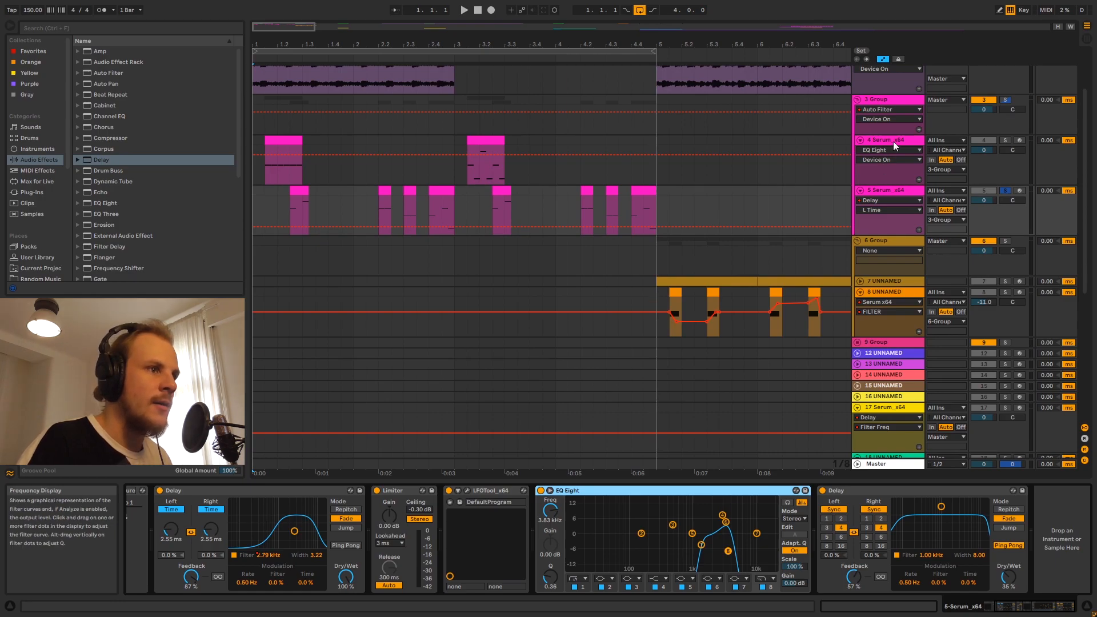
scroll(894, 120, up, 2)
click(885, 118)
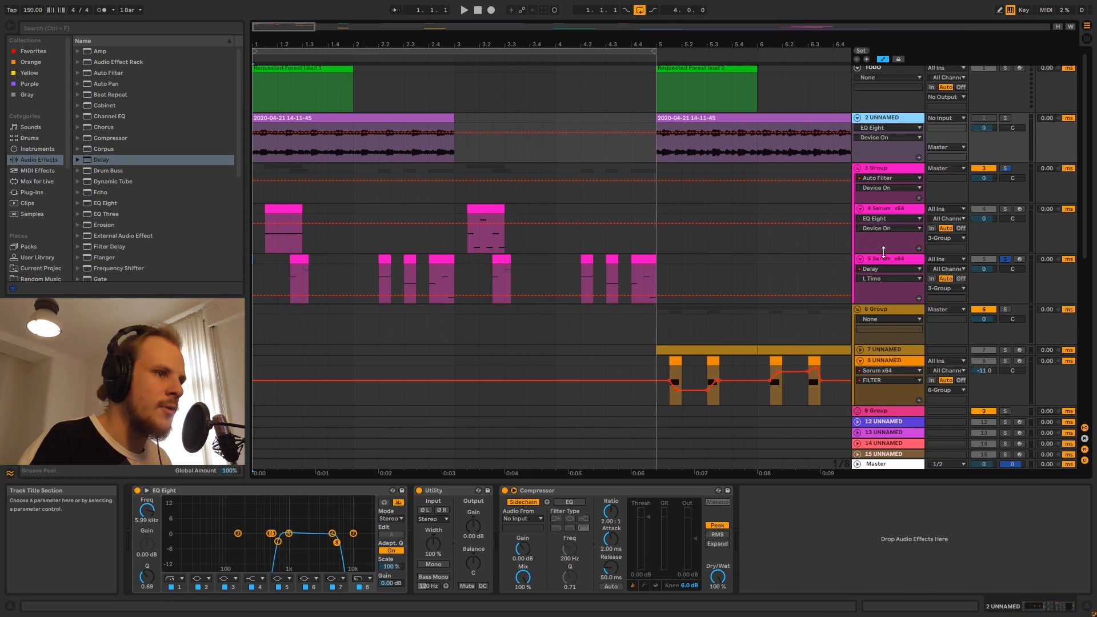
click(900, 259)
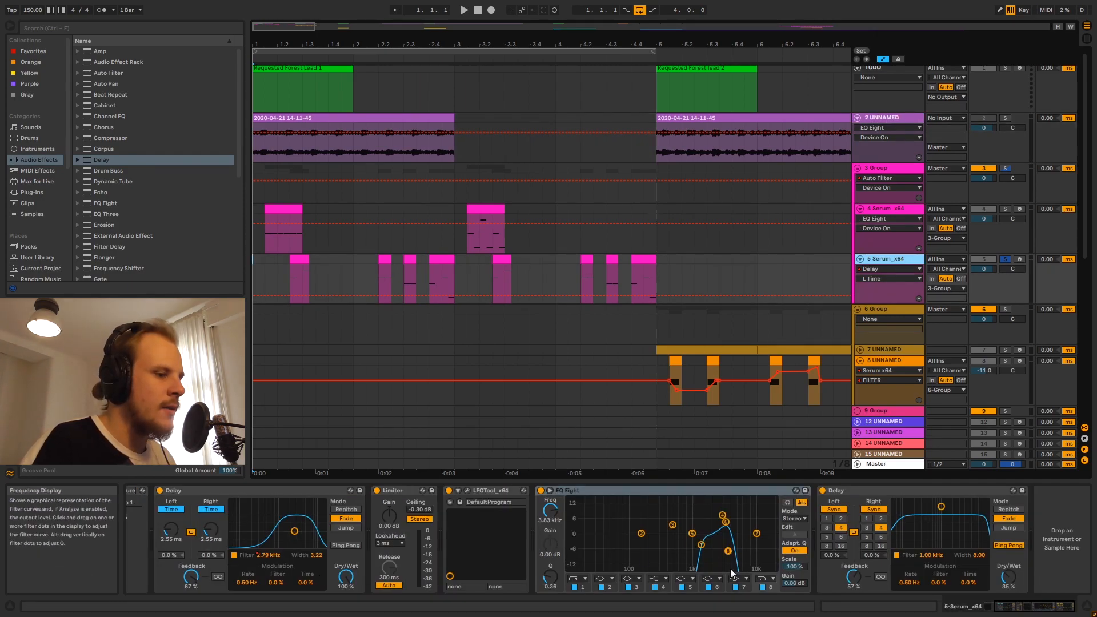
- Lower the EQ Eight's low-cut frequency on 5 Serum_x64 to 653 Hz and play its first clip
drag(703, 547, 681, 547)
click(293, 257)
key(space)
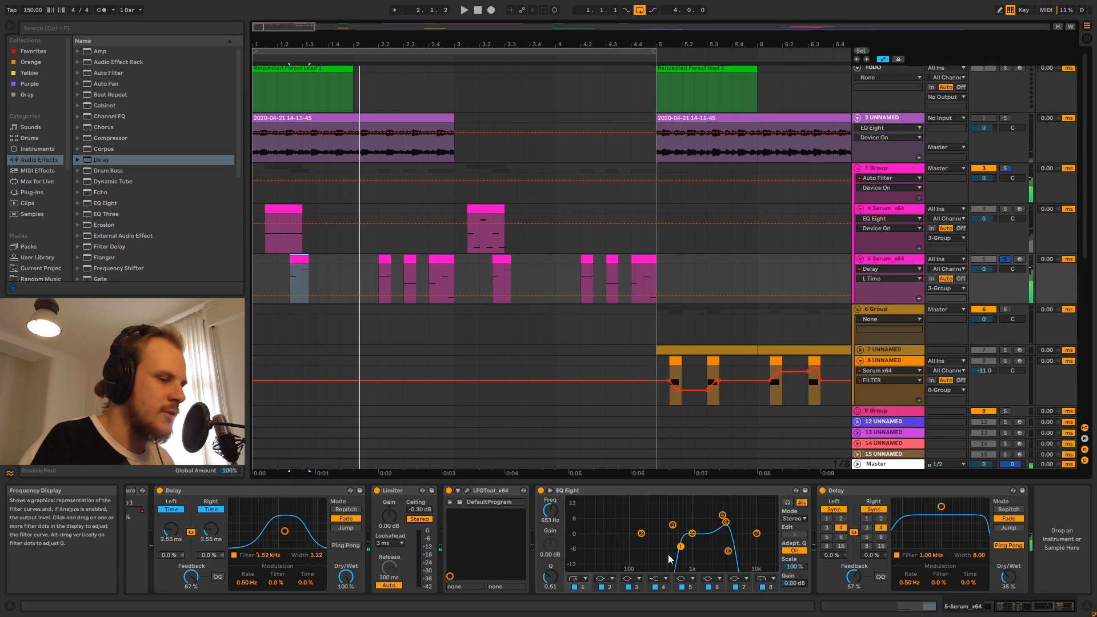
- Solo the whole 3 Group instead of the single track and play both Serum layers from bar 1
click(1005, 169)
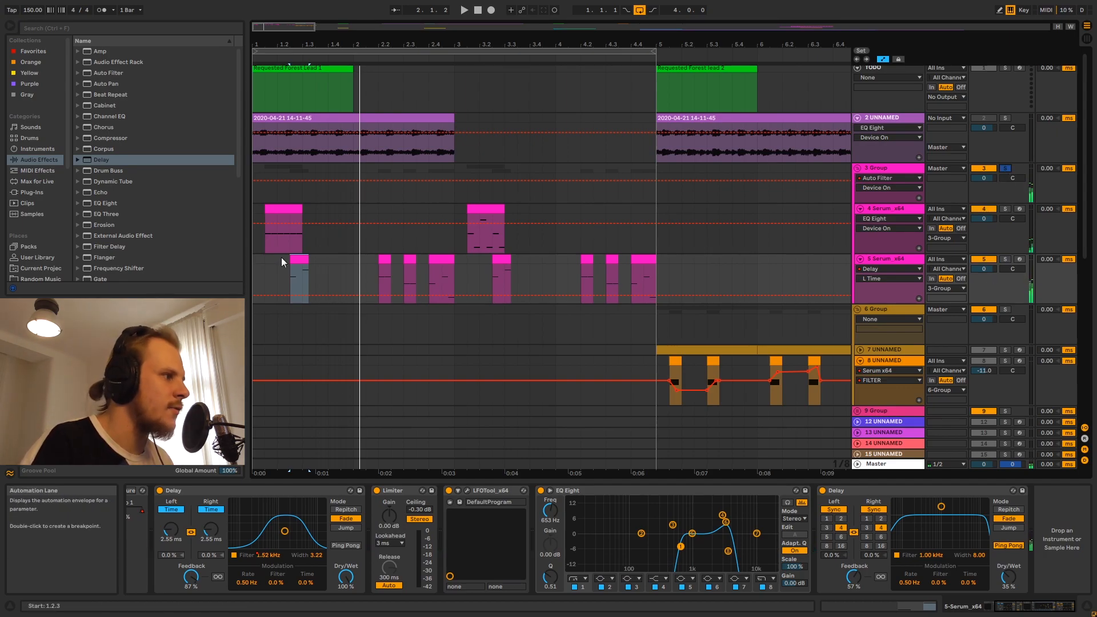
click(257, 260)
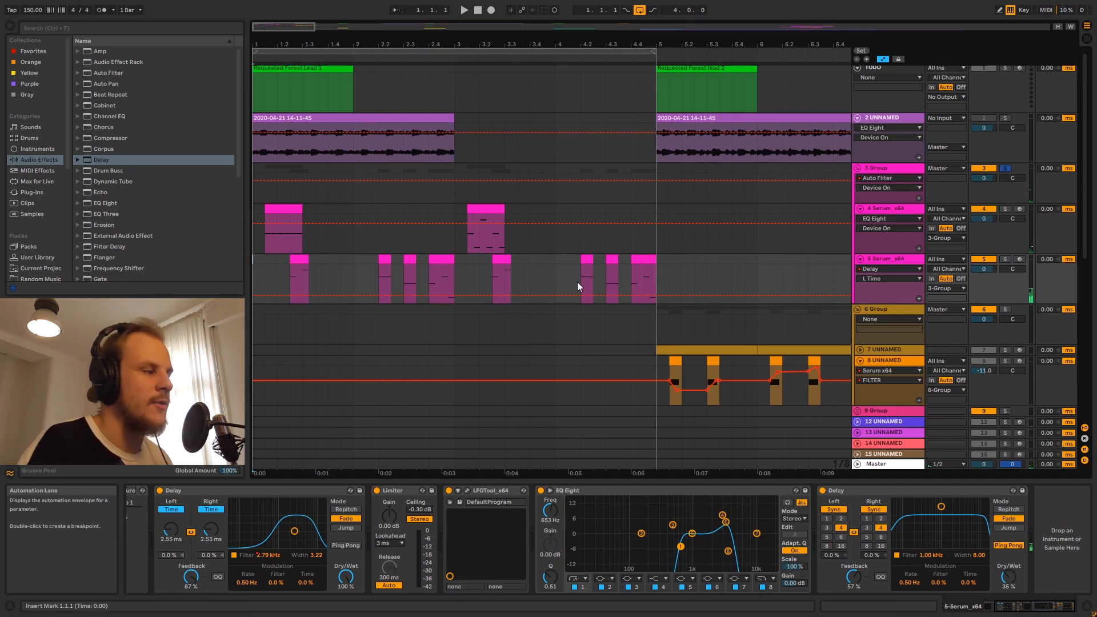
key(space)
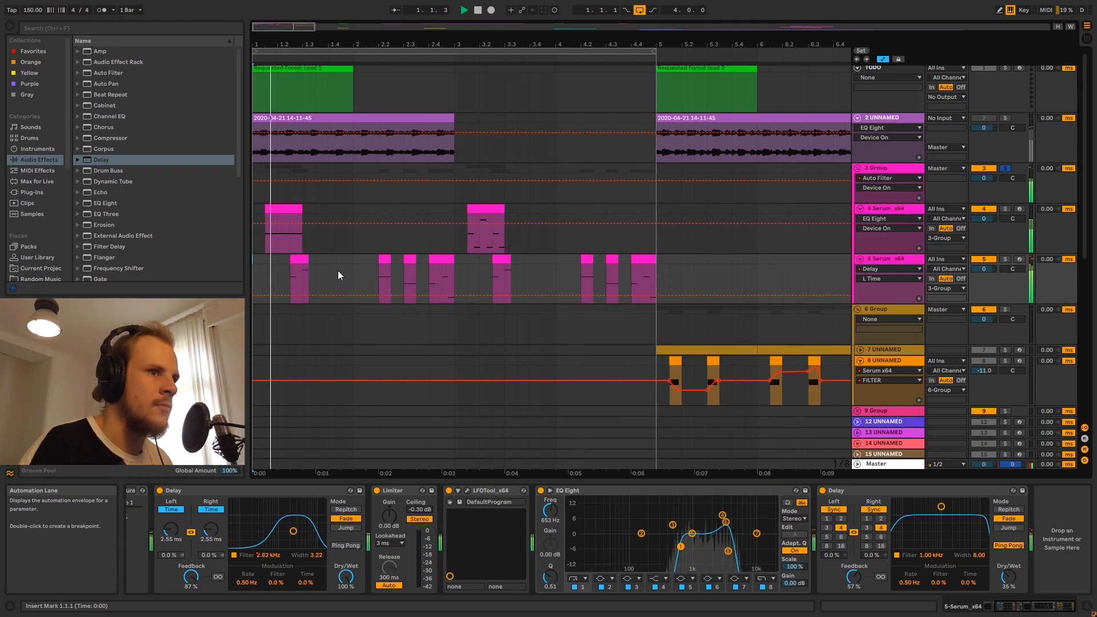
key(space)
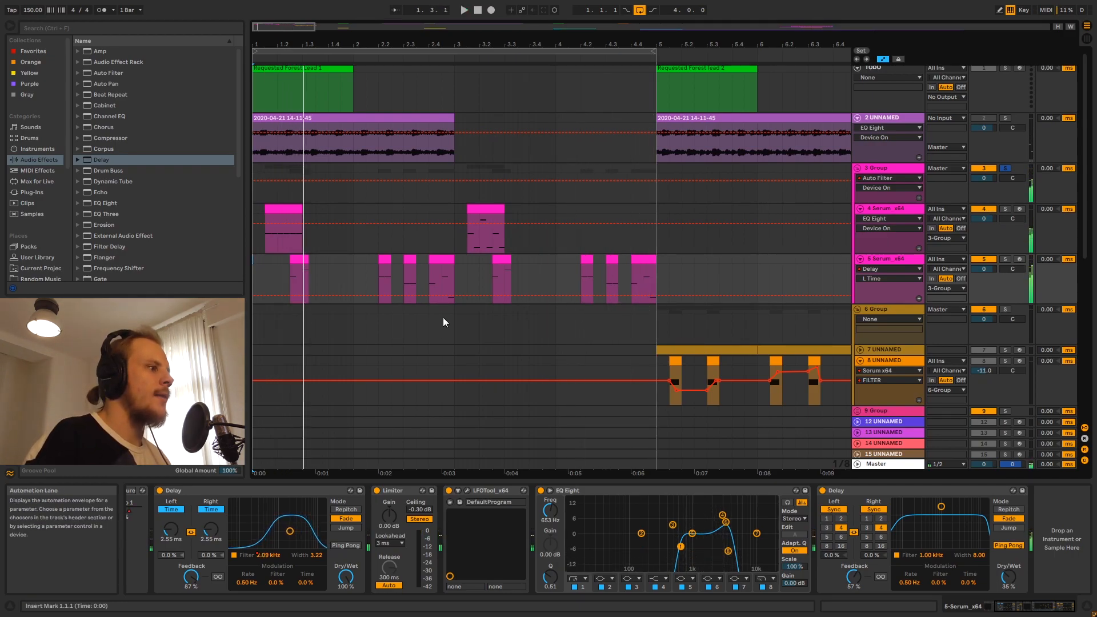
- Bypass the Auto Filter on the 3 Group
click(892, 169)
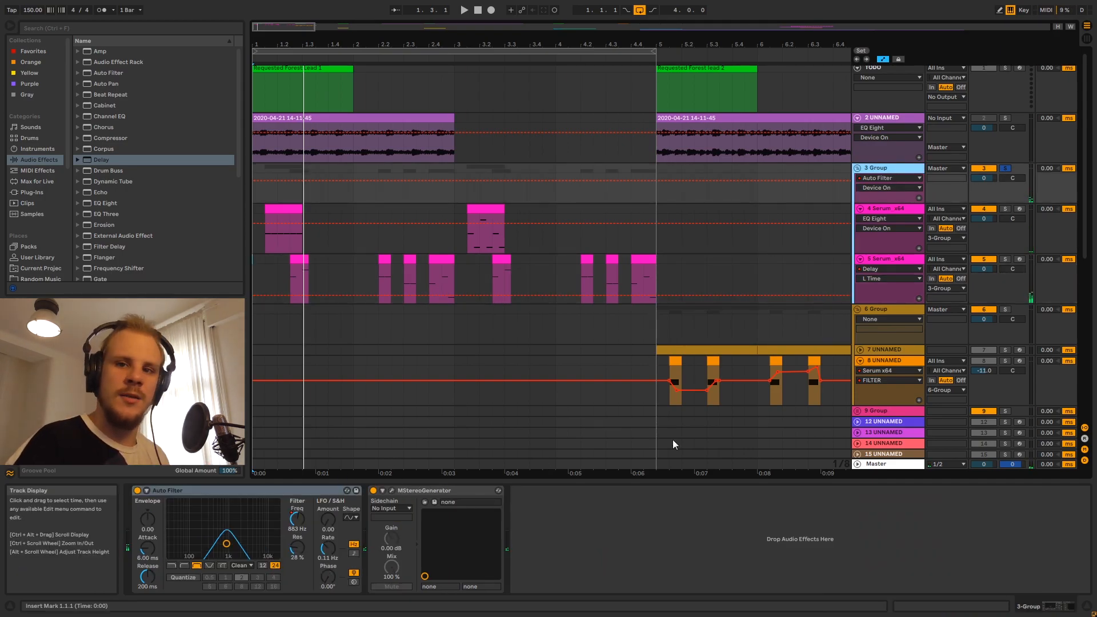
click(138, 489)
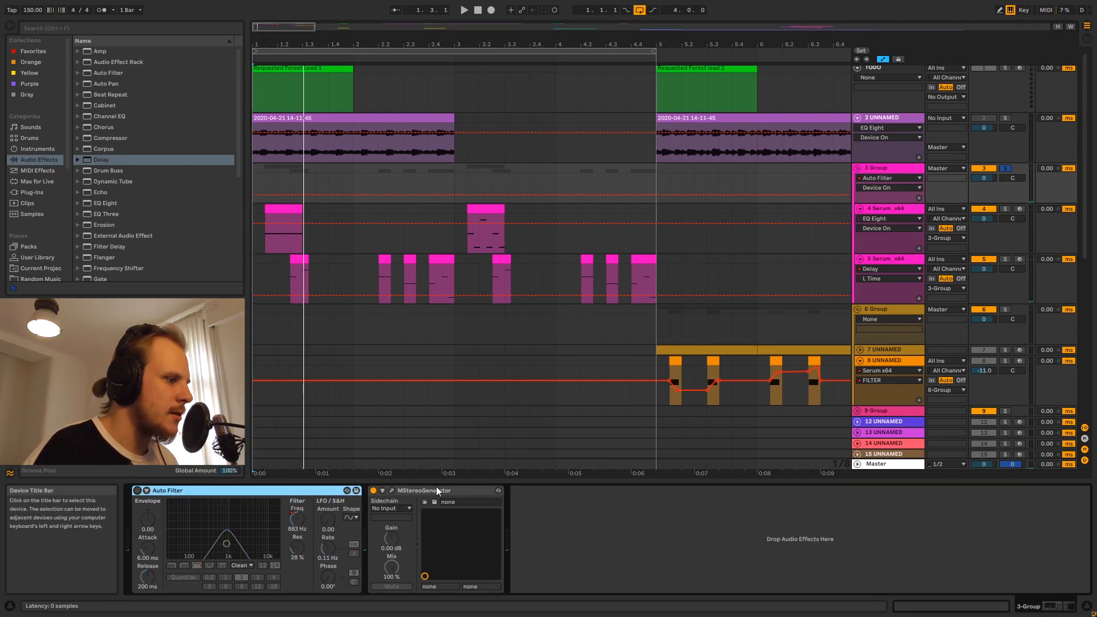
- Play the 3 Group with its MStereoGenerator bypassed as well, and turn both the Auto Filter and MStereoGenerator back on
click(373, 491)
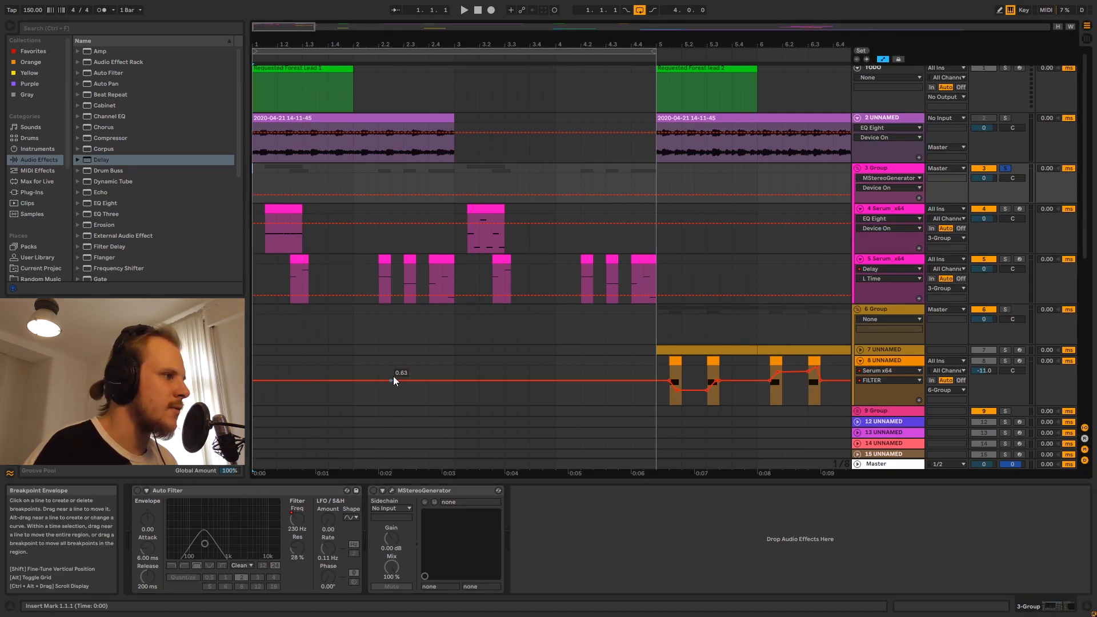
key(space)
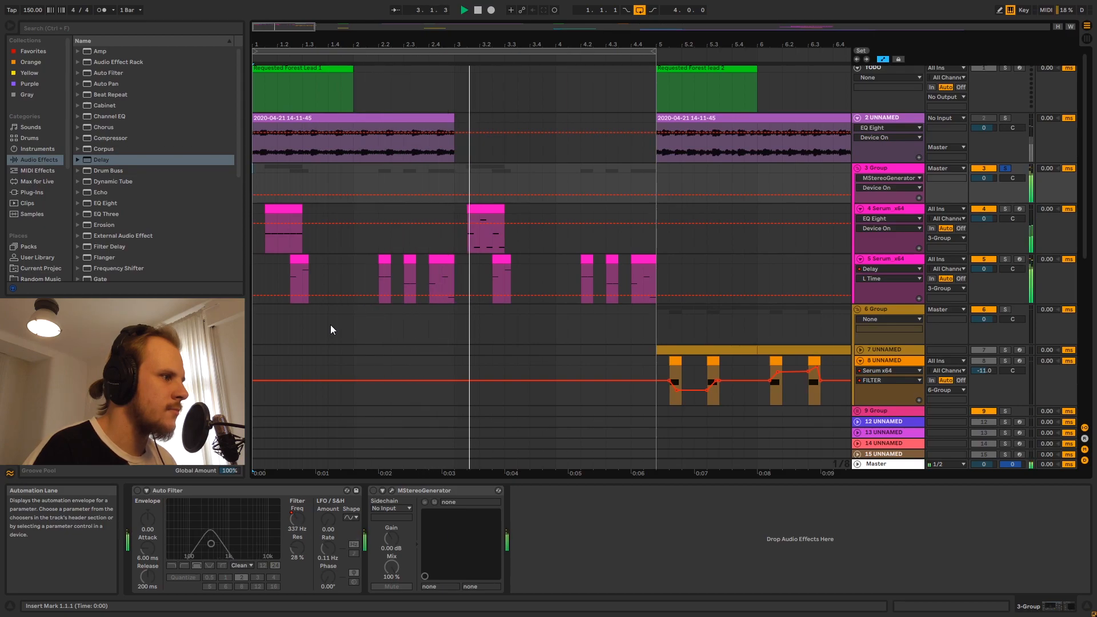
click(139, 490)
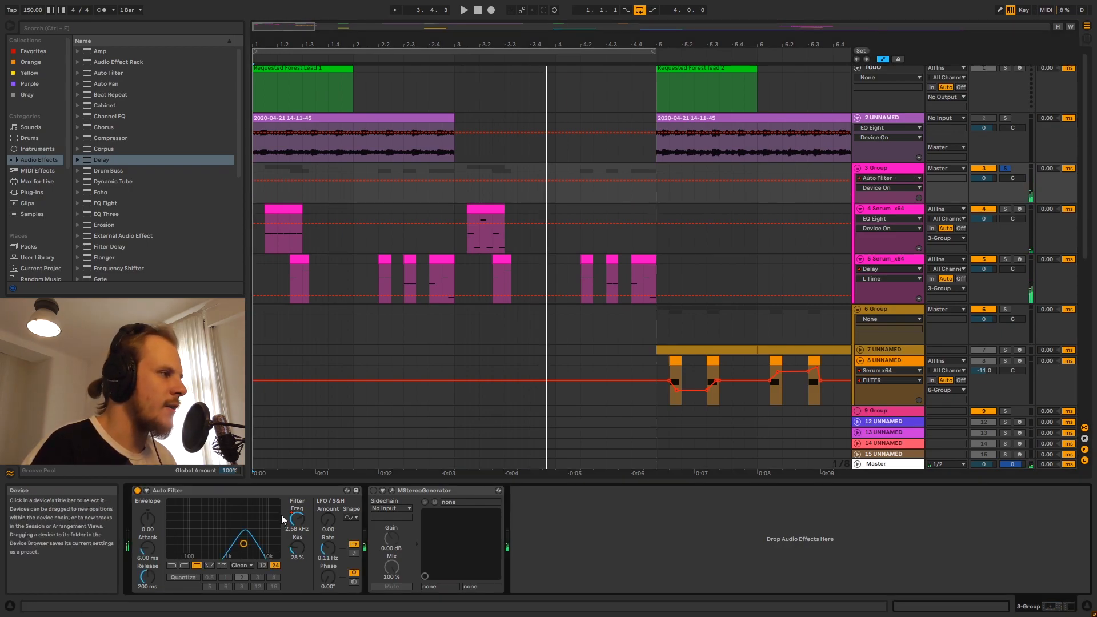
click(373, 491)
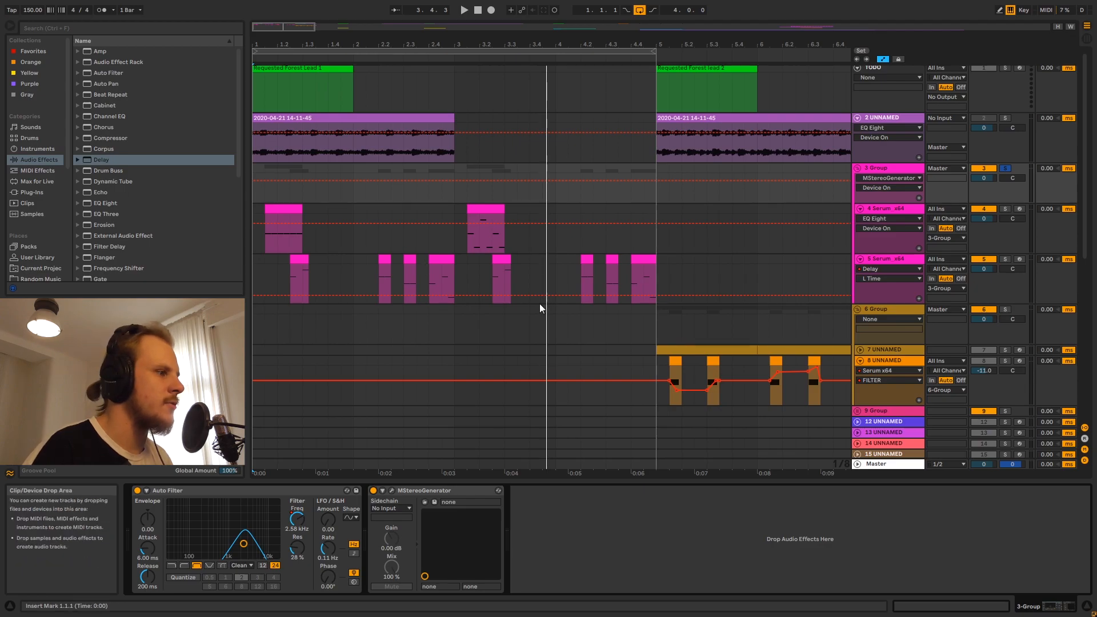
- Review the device chains of 5 Serum_x64 and 4 Serum_x64 and highlight where their first clips overlap
click(897, 259)
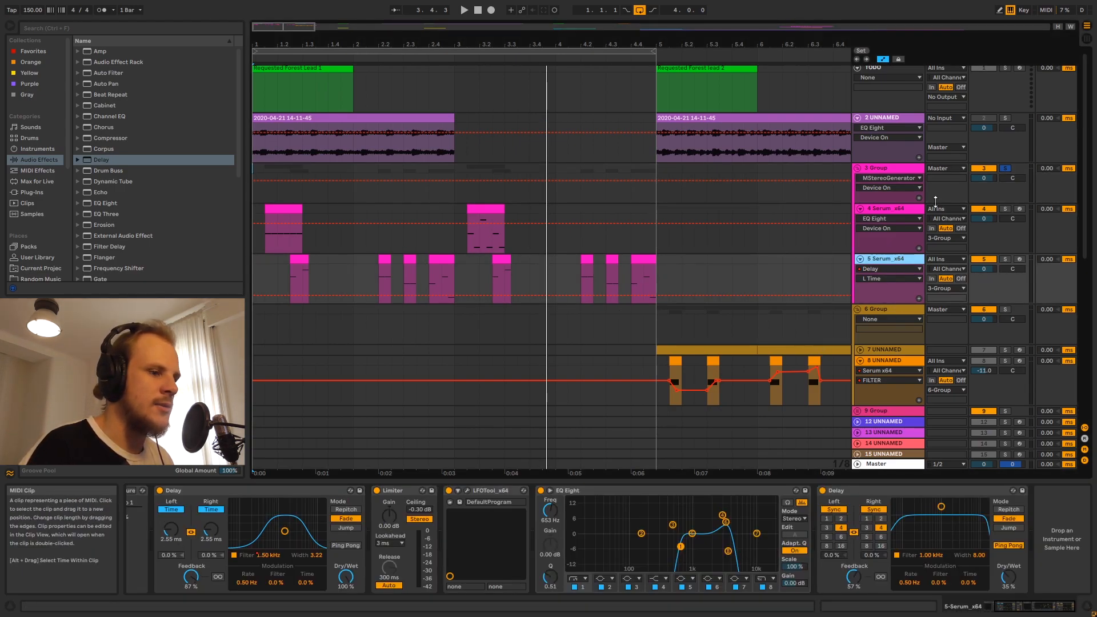
click(904, 206)
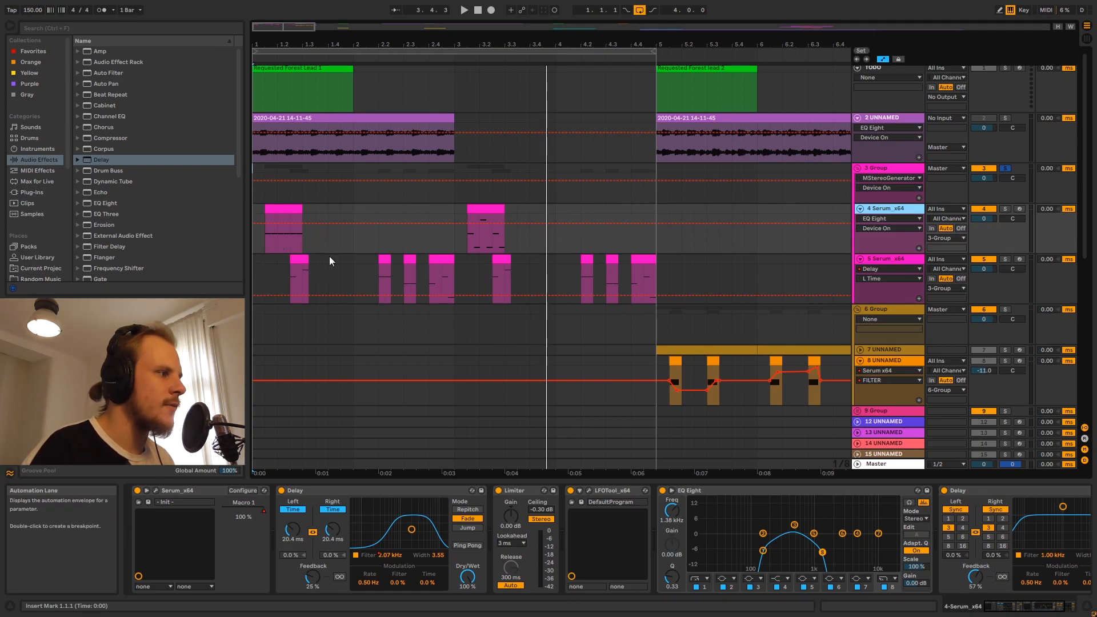
drag(304, 273, 310, 273)
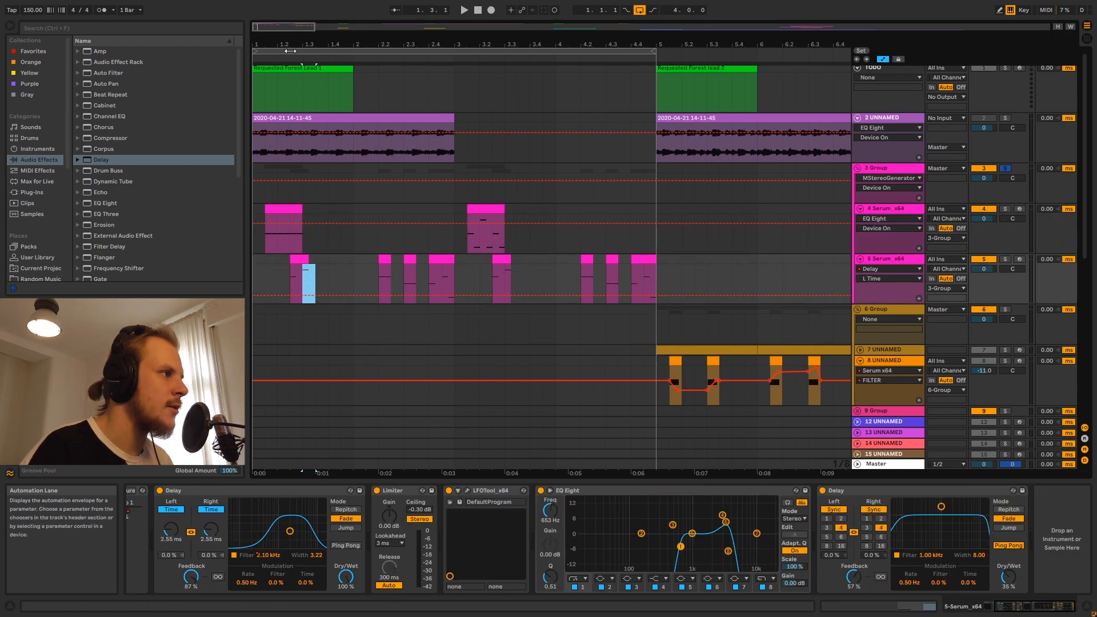
scroll(301, 236, up, 3)
drag(306, 251, 315, 237)
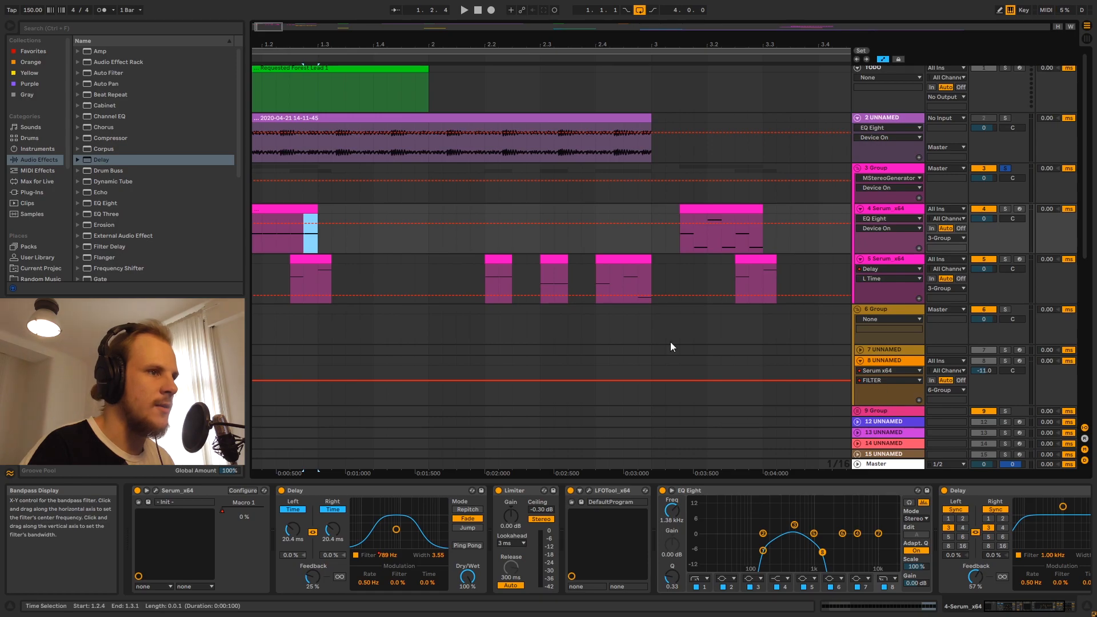
- Fold the 4 Serum_x64 and 5 Serum_x64 tracks and show the device chain of the 3 Group
click(861, 208)
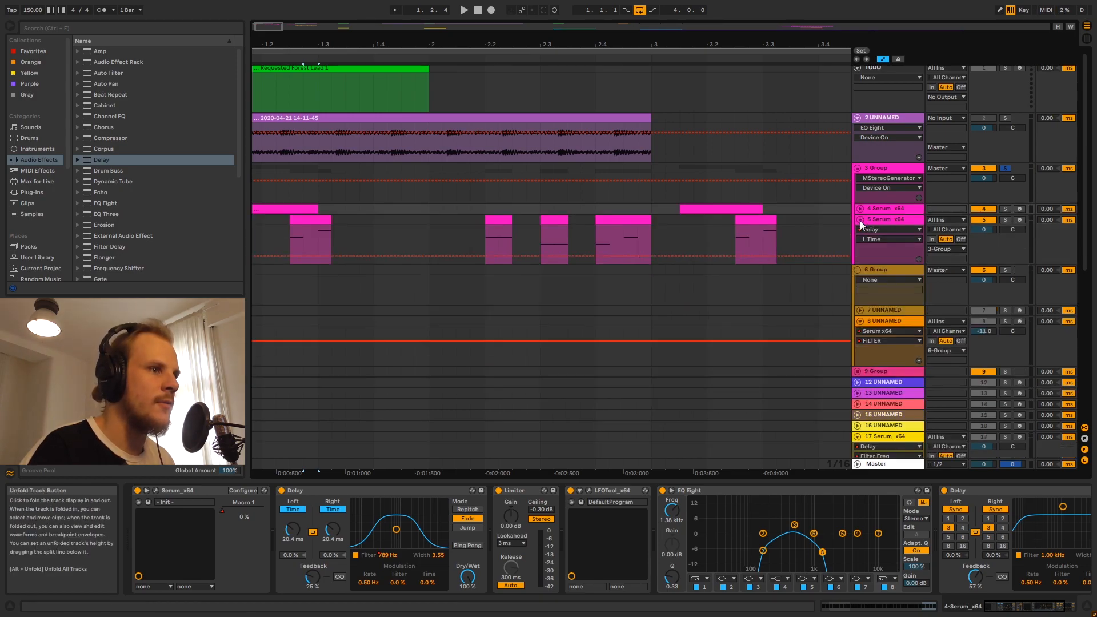
click(860, 220)
click(884, 169)
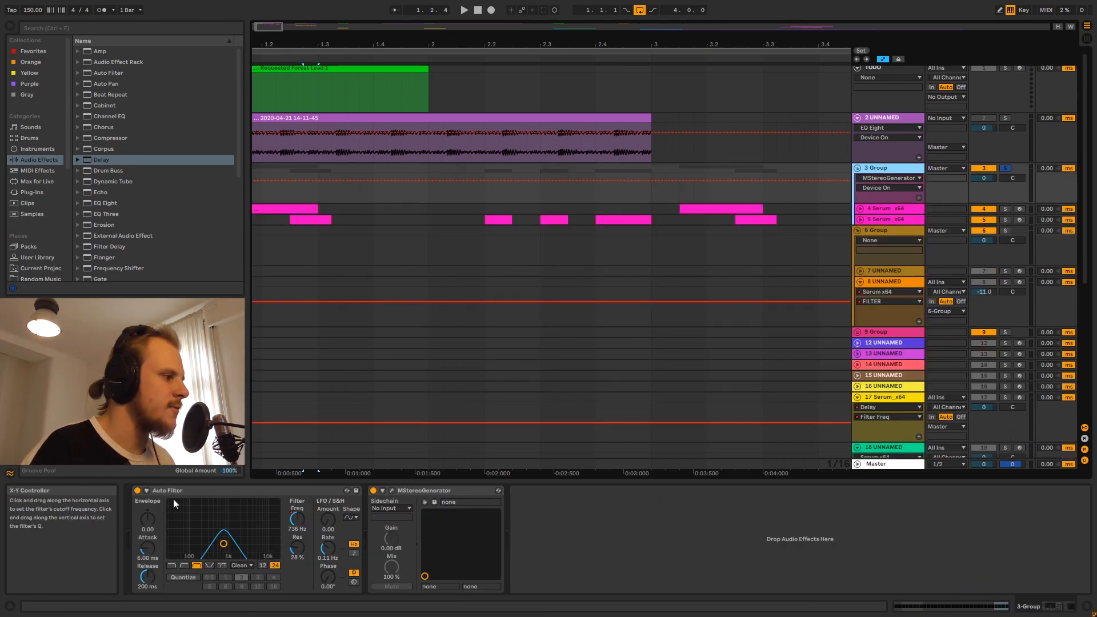
drag(337, 45, 348, 75)
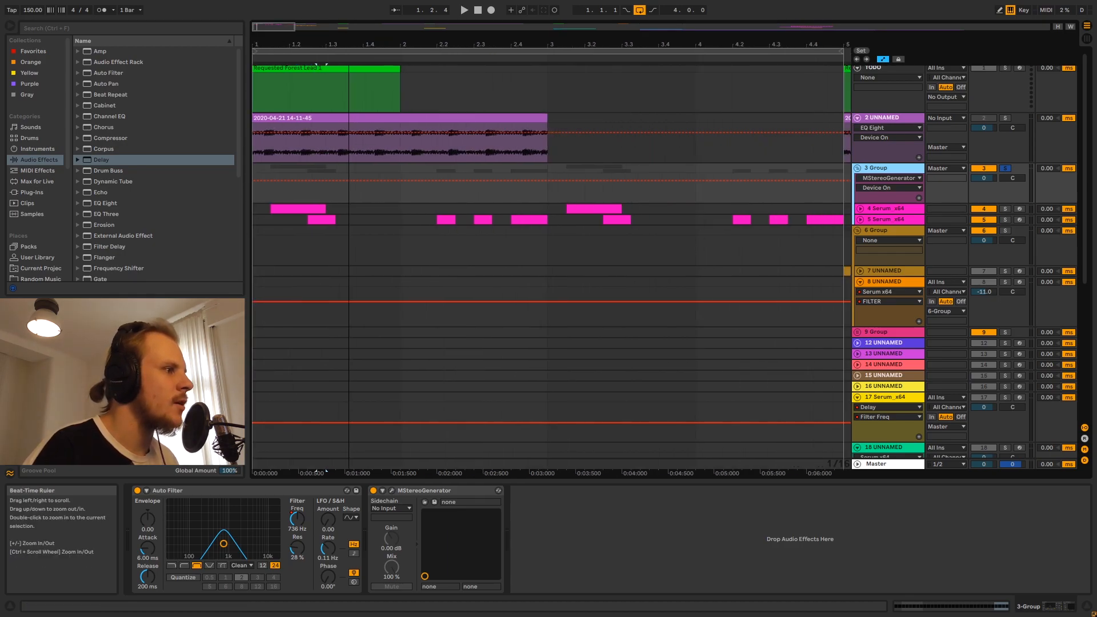